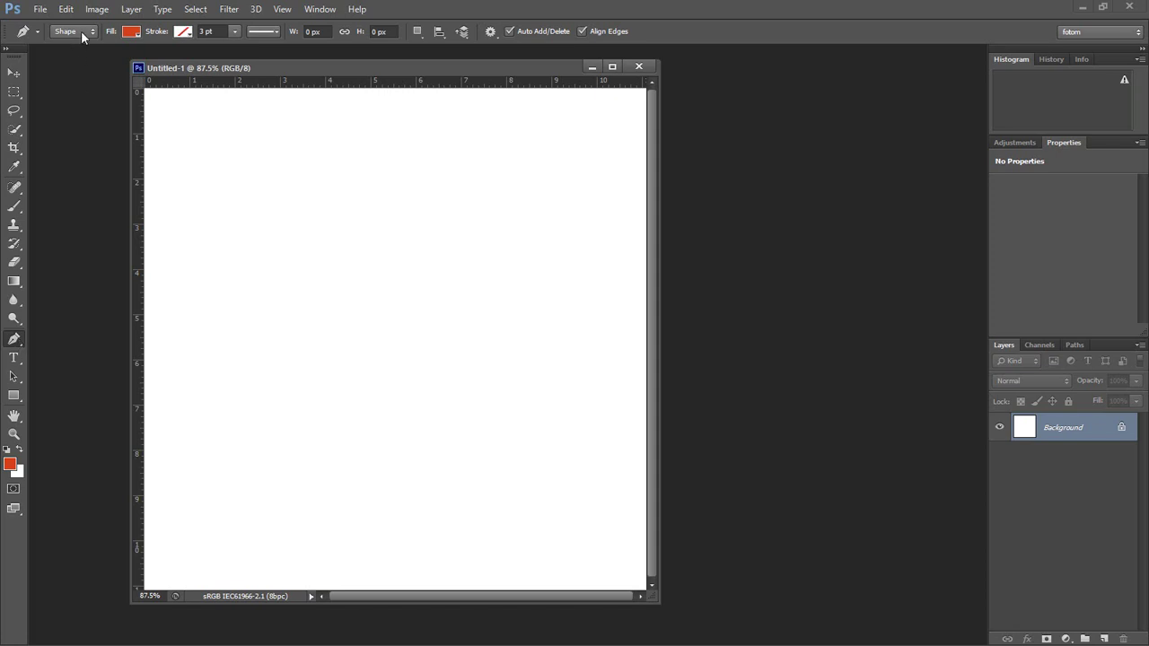
- Draw a closed, curved red shape of about 313 by 379 px with the Pen tool and delete its layer
{"action": "left_click", "coordinate": [342, 220]}
{"action": "left_click_drag", "start_coordinate": [468, 261], "coordinate": [492, 332]}
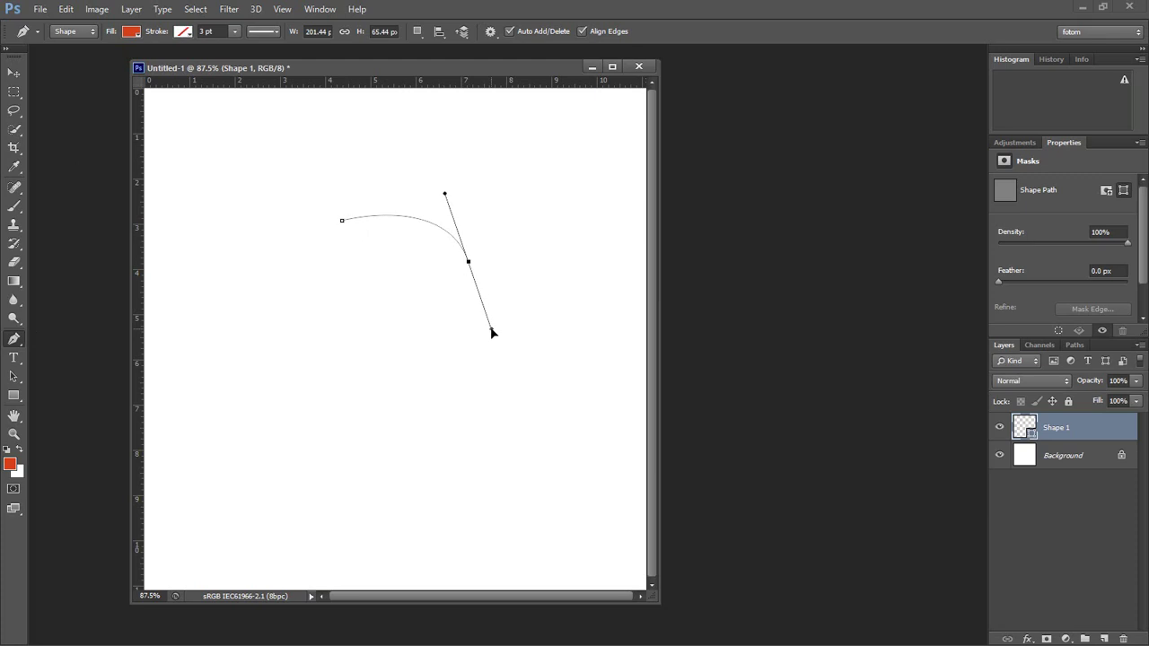
{"action": "left_click_drag", "start_coordinate": [443, 441], "coordinate": [384, 431]}
{"action": "left_click_drag", "start_coordinate": [299, 366], "coordinate": [341, 321]}
{"action": "mouse_move", "coordinate": [341, 220]}
{"action": "left_mouse_down"}
{"action": "mouse_move", "coordinate": [333, 225]}
{"action": "mouse_move", "coordinate": [351, 238]}
{"action": "left_mouse_up"}
{"action": "key", "text": "Return"}
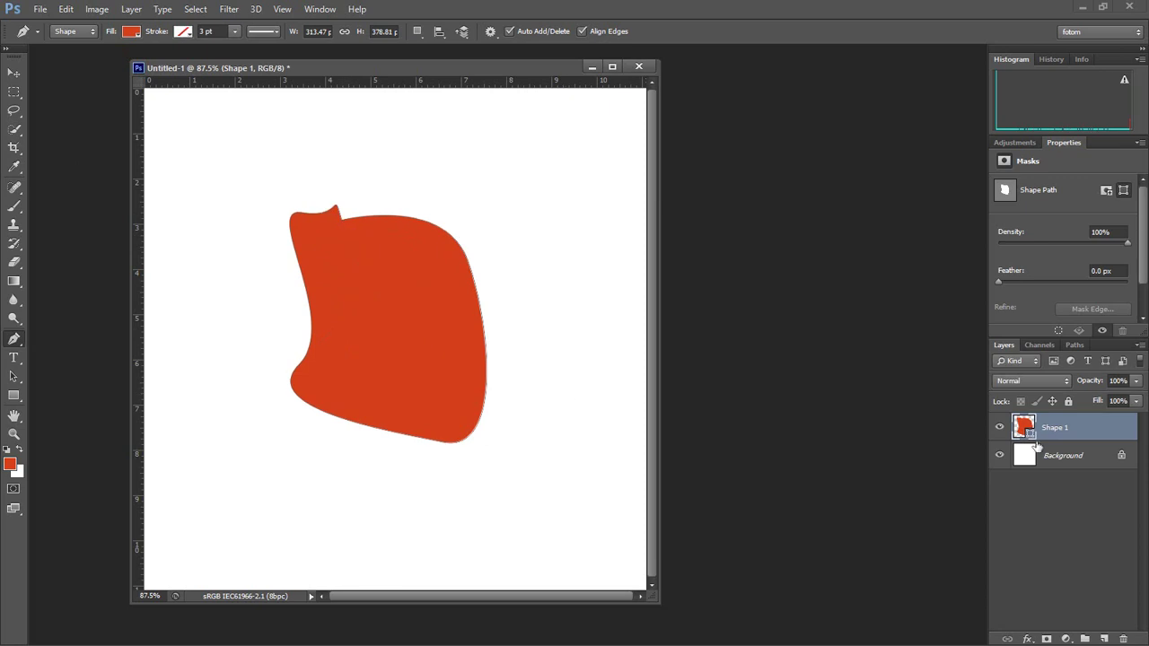
{"action": "left_click_drag", "start_coordinate": [1052, 437], "coordinate": [1115, 635]}
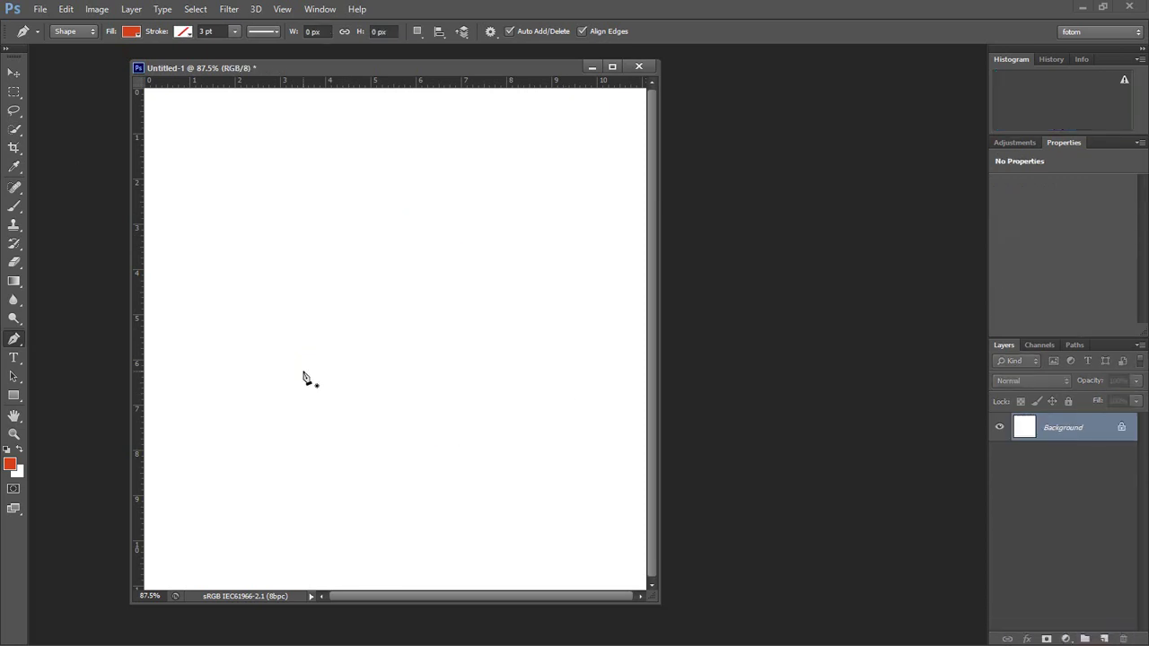
- Draw two separate red rectangles diagonally across the canvas with the Rectangle tool, the lower one about 255 by 237 px
{"action": "left_click", "coordinate": [12, 397]}
{"action": "right_click", "coordinate": [12, 401]}
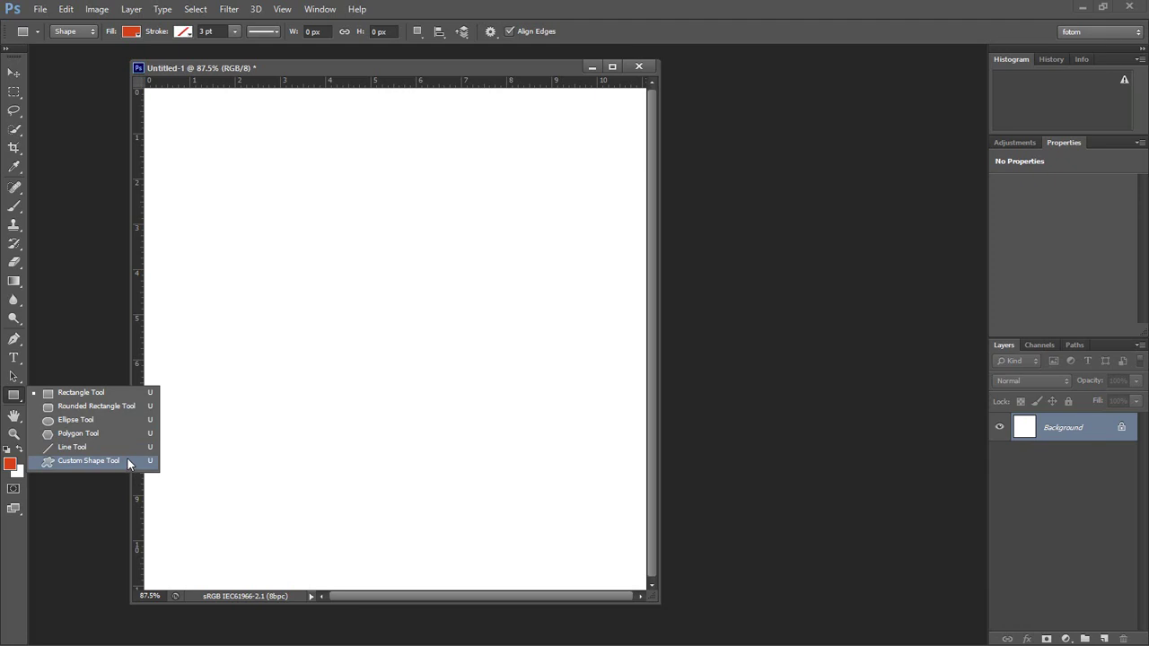
{"action": "left_click", "coordinate": [118, 398]}
{"action": "left_click_drag", "start_coordinate": [223, 178], "coordinate": [522, 504]}
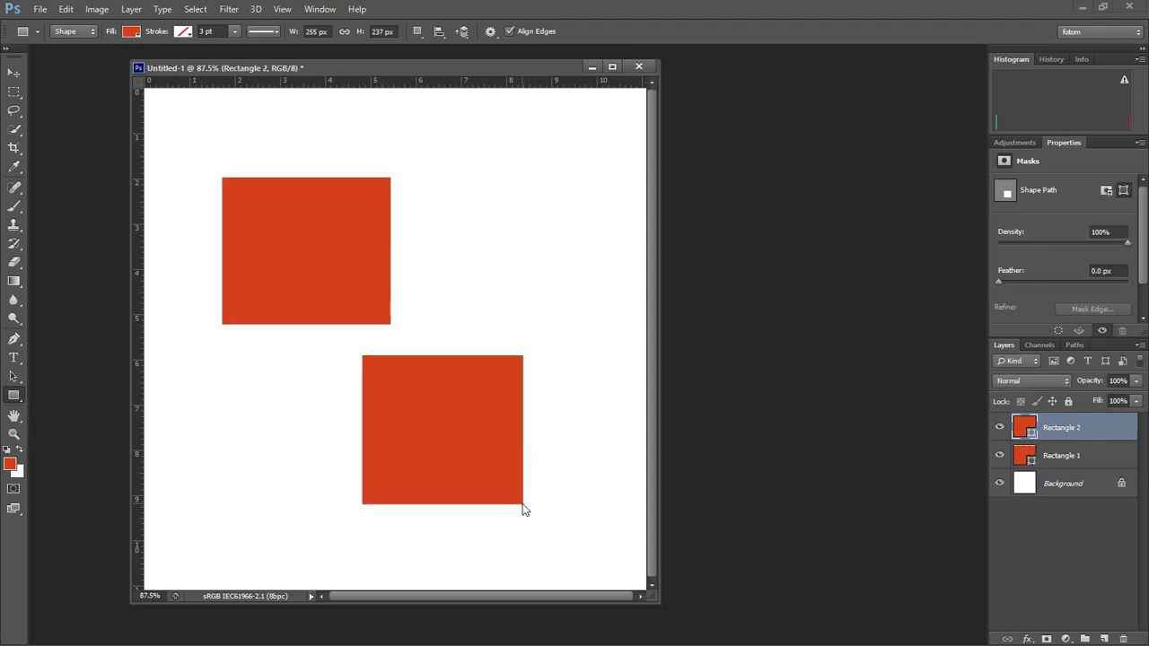
- Delete both rectangle layers
{"action": "left_click", "coordinate": [1103, 456]}
{"action": "left_click", "coordinate": [1102, 425], "text": "shift"}
{"action": "left_click_drag", "start_coordinate": [1103, 426], "coordinate": [1122, 638]}
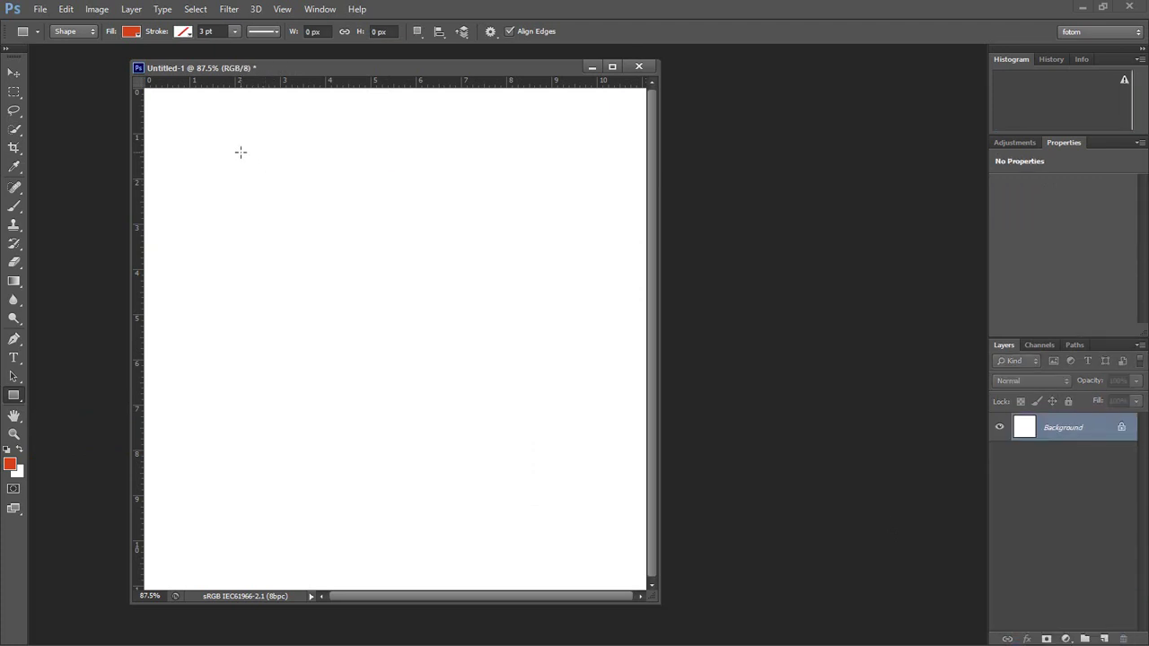
- Draw a red square about 185 px wide in the upper-left part of the canvas
{"action": "left_click_drag", "start_coordinate": [240, 148], "coordinate": [358, 265]}
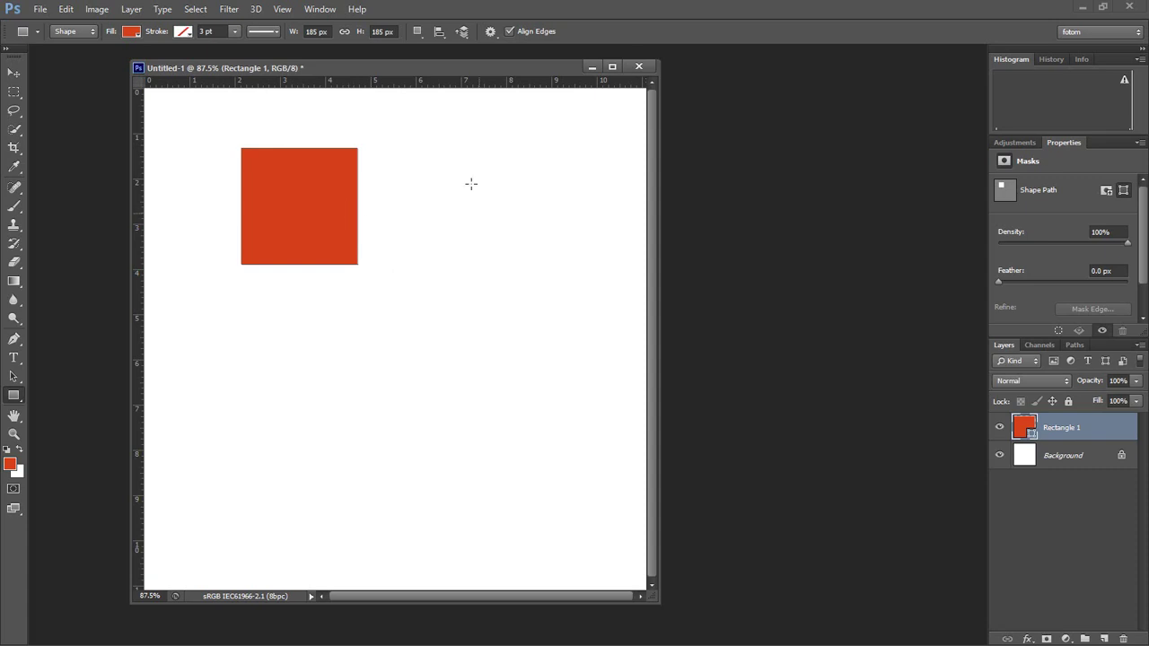
{"action": "left_click_drag", "start_coordinate": [448, 69], "coordinate": [445, 64]}
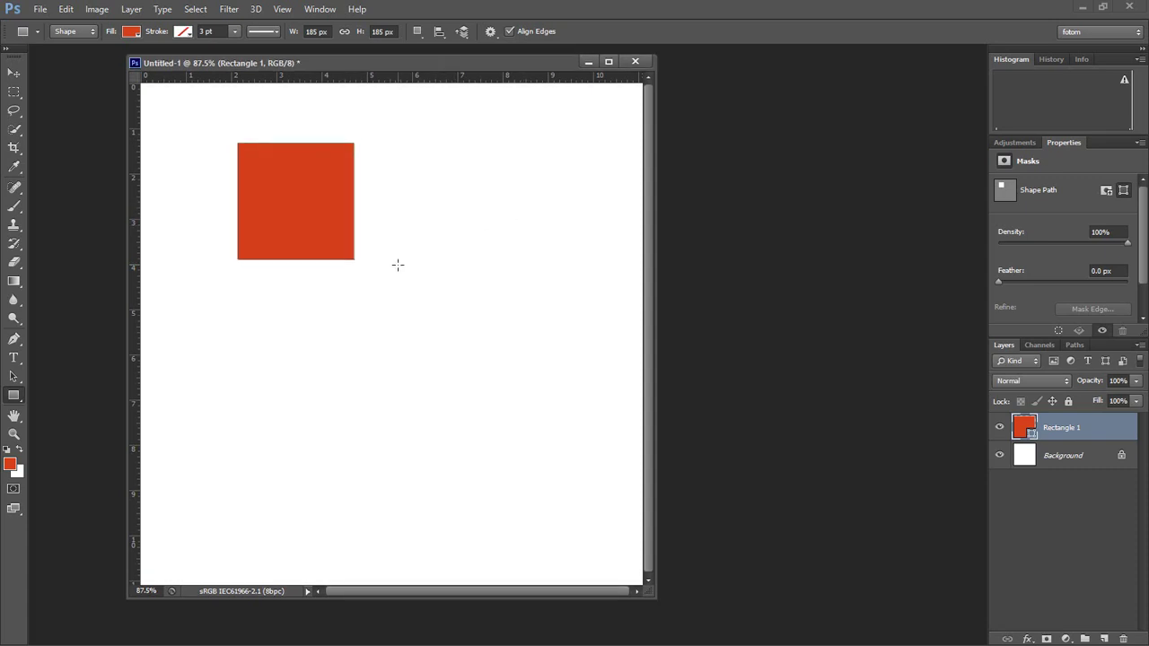
- Try adding a second square to the existing rectangle's shape layer, check the layer by toggling its visibility, and undo the addition
{"action": "left_click_drag", "start_coordinate": [397, 259], "coordinate": [513, 375]}
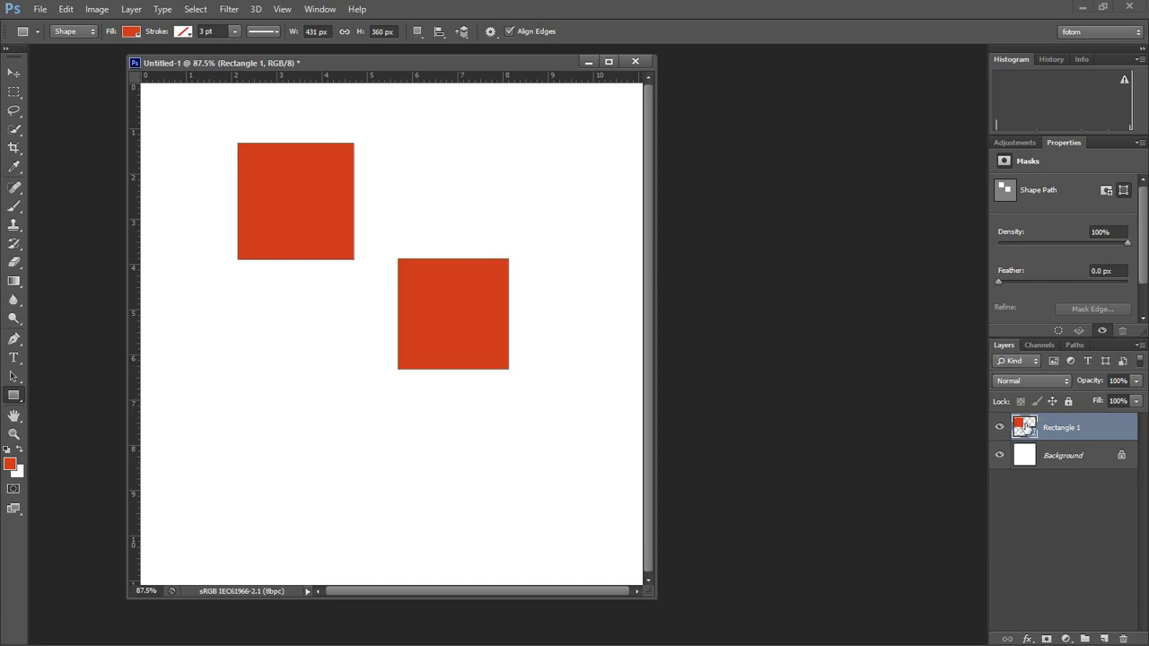
{"action": "left_click", "coordinate": [999, 428]}
{"action": "left_click", "coordinate": [999, 428]}
{"action": "key", "text": "ctrl+z"}
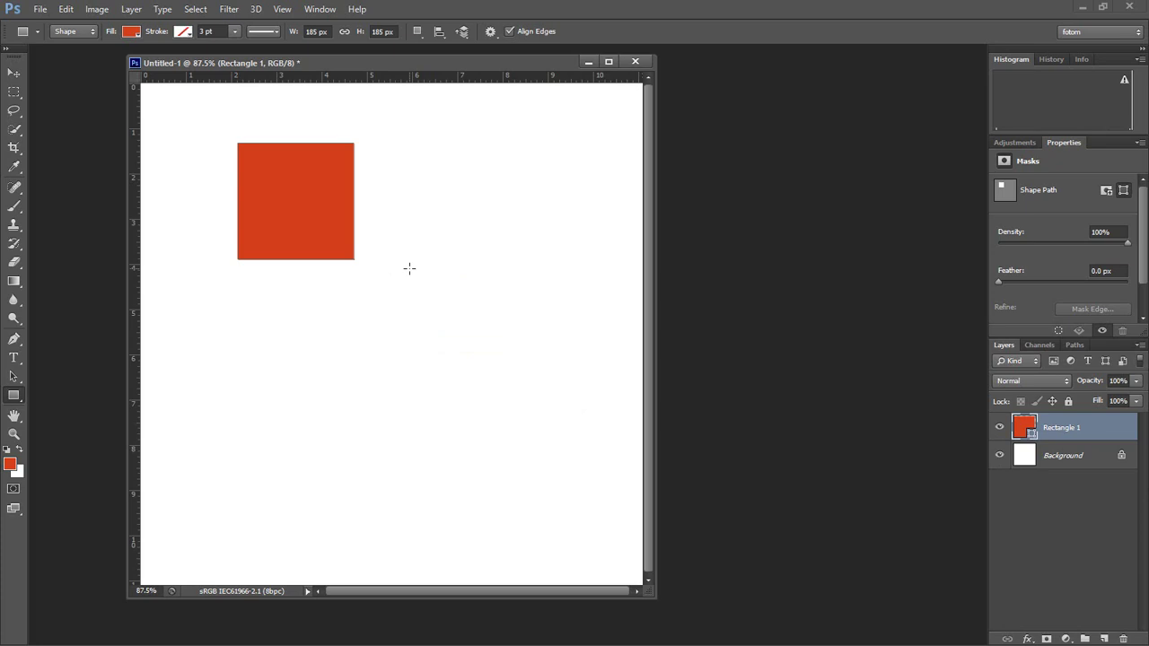
- Try a second square about 178 px wide on its own layer and a smaller one added to the existing shape layer, undoing each
{"action": "left_click_drag", "start_coordinate": [409, 268], "coordinate": [520, 380]}
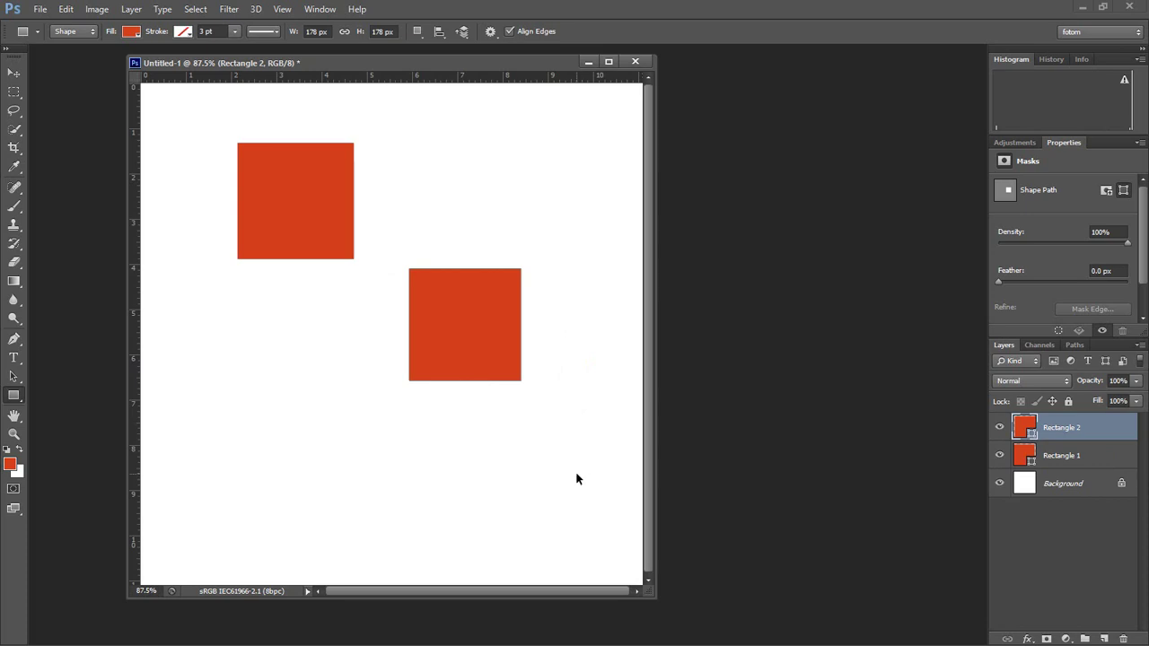
{"action": "key", "text": "ctrl+z"}
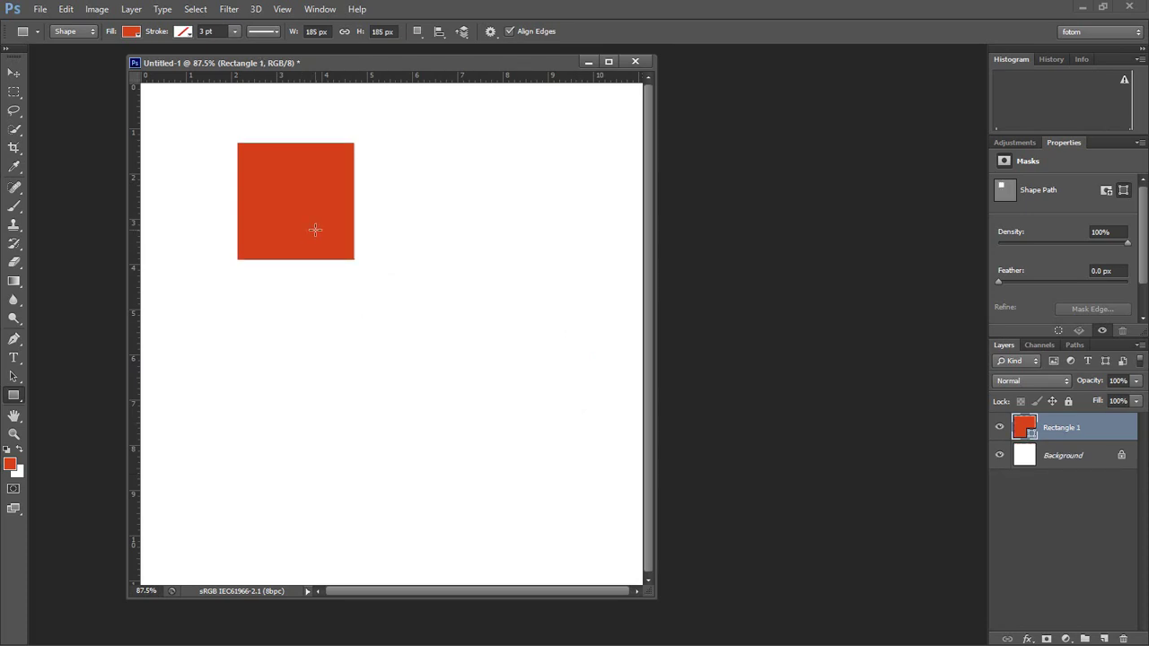
{"action": "key", "text": "shift"}
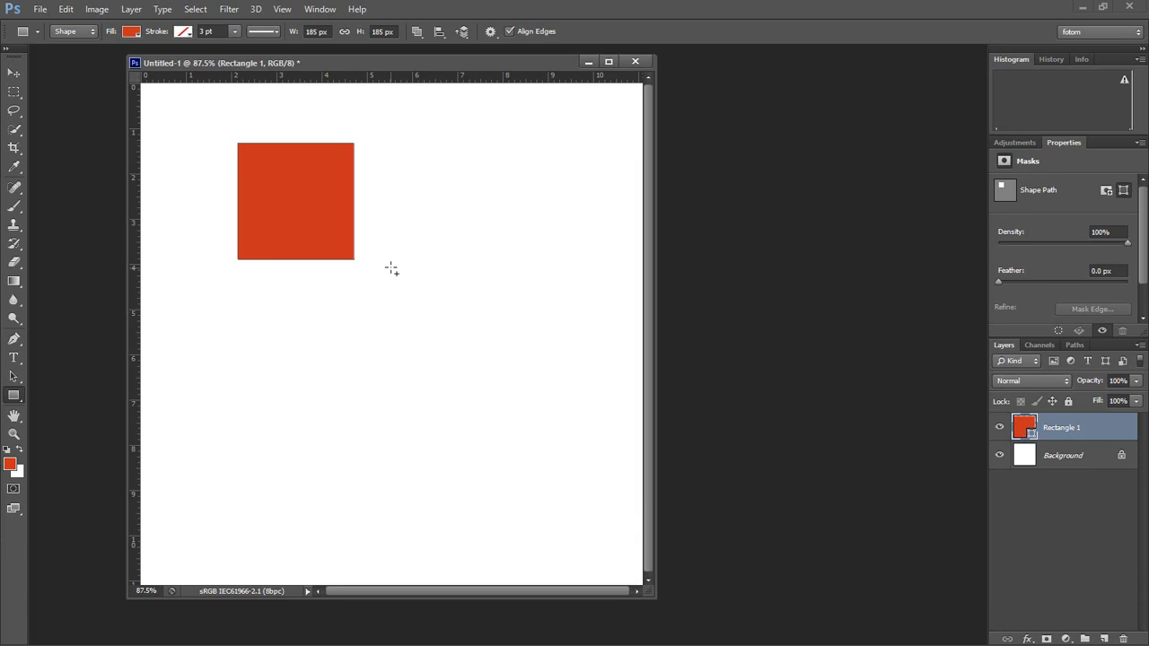
{"action": "left_click_drag", "start_coordinate": [391, 247], "coordinate": [488, 344]}
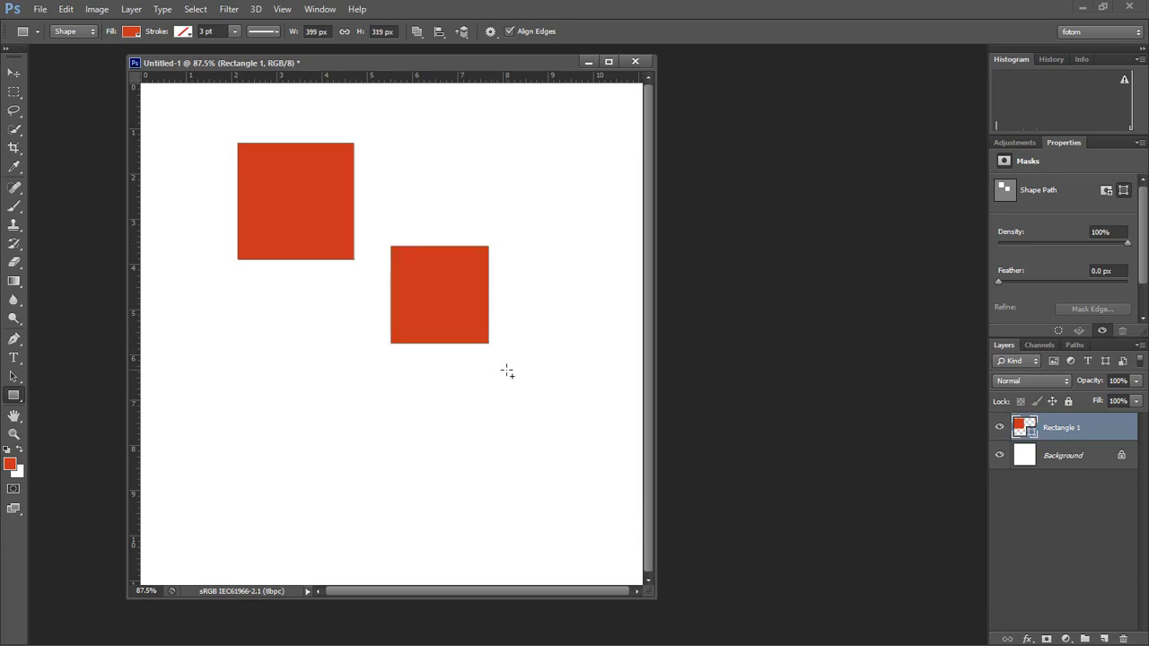
{"action": "key", "text": "ctrl+z"}
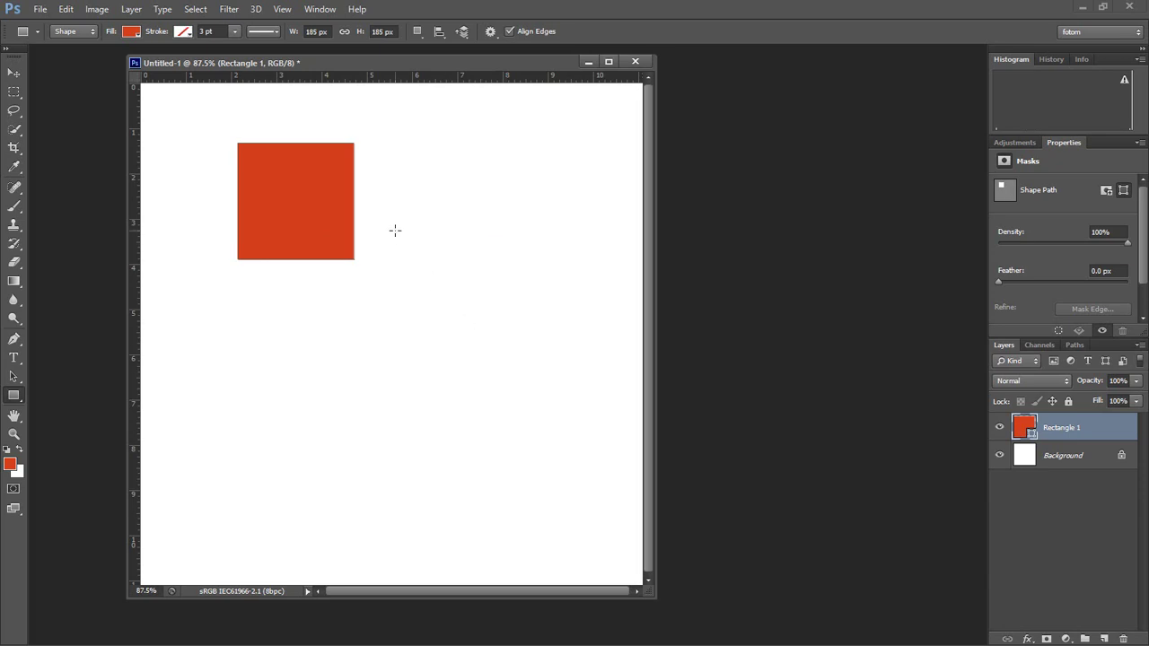
- Draw a second red square about 200 px wide on its own layer and try subtracting rectangular areas from it
{"action": "left_click_drag", "start_coordinate": [395, 230], "coordinate": [528, 357]}
{"action": "key", "text": "shift"}
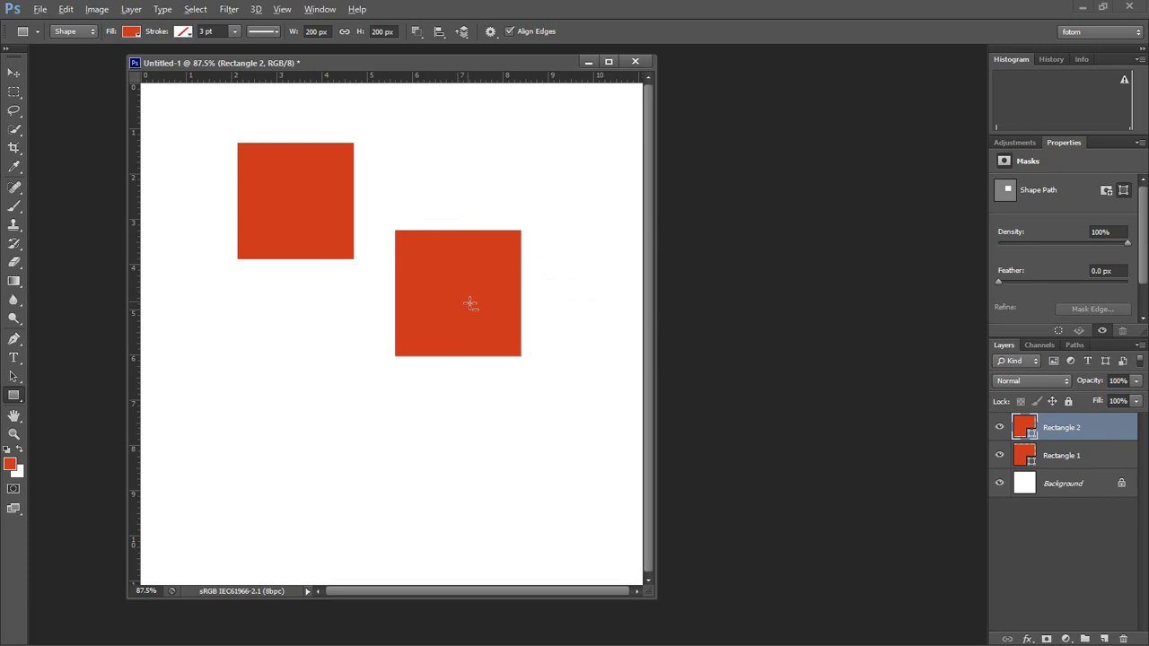
{"action": "left_click_drag", "start_coordinate": [463, 298], "coordinate": [514, 371]}
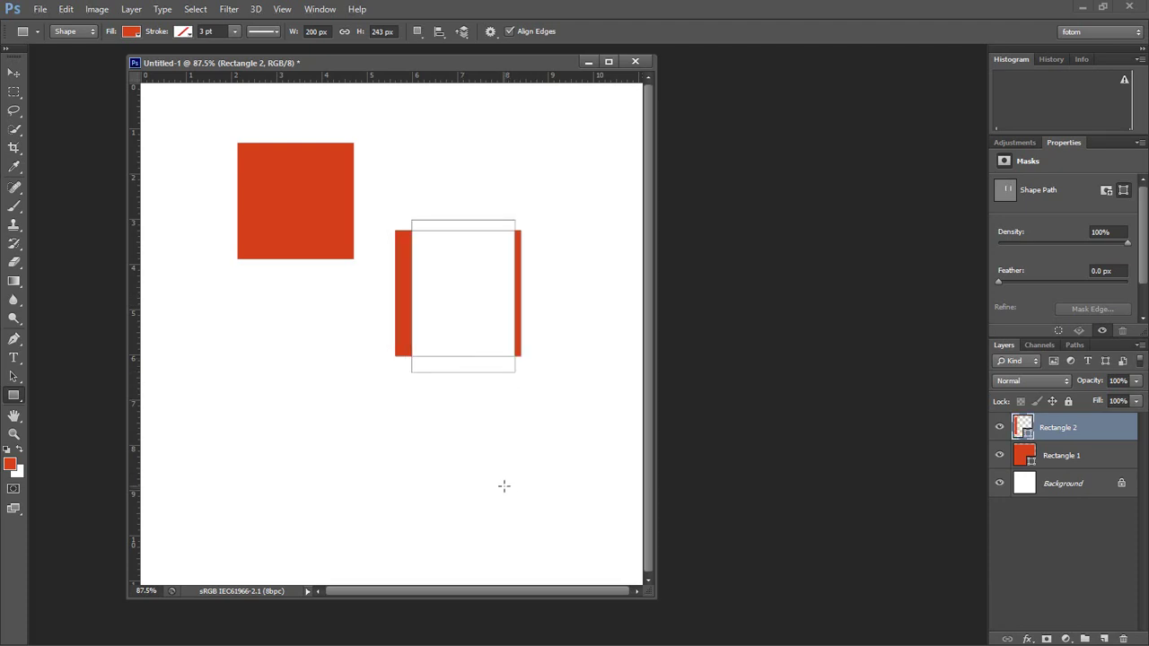
{"action": "key", "text": "ctrl+z"}
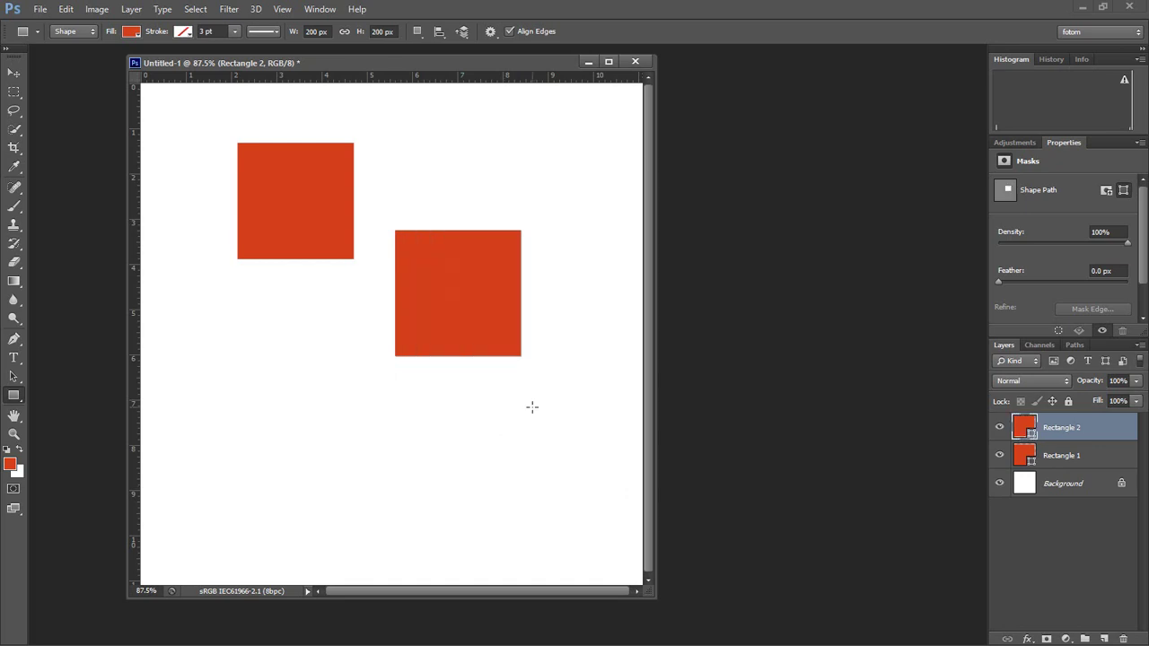
{"action": "left_click_drag", "start_coordinate": [554, 402], "coordinate": [477, 320]}
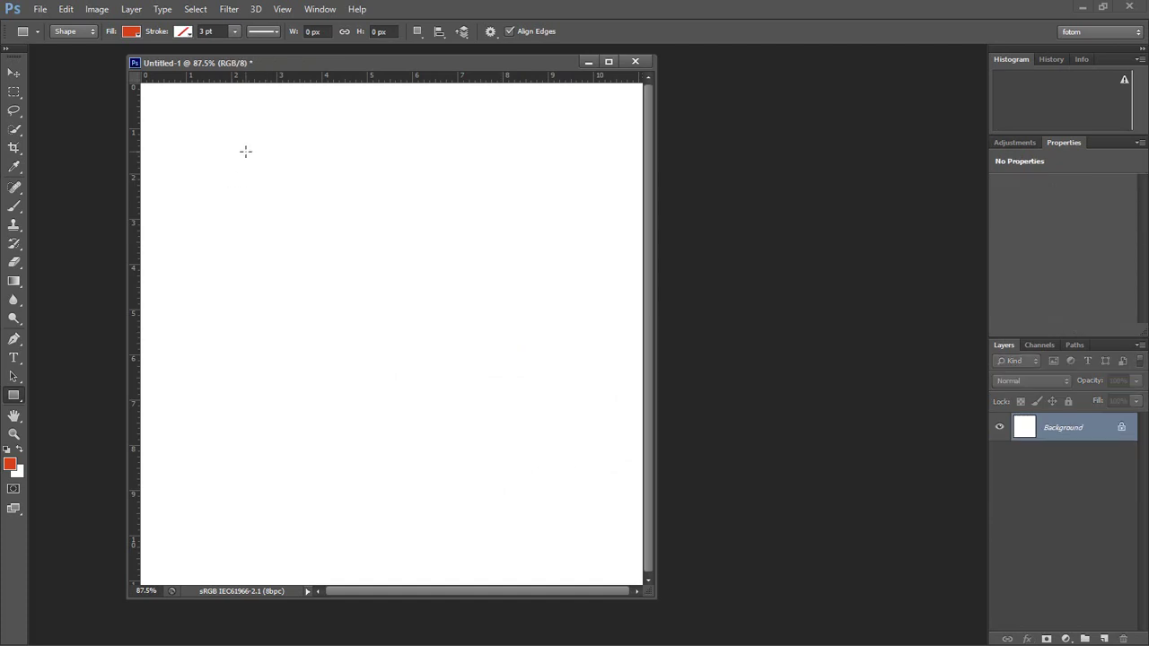
- Draw a tall red rectangle on the empty canvas and open the photo of the child in a red cap from Bridge
{"action": "left_click_drag", "start_coordinate": [245, 151], "coordinate": [432, 404]}
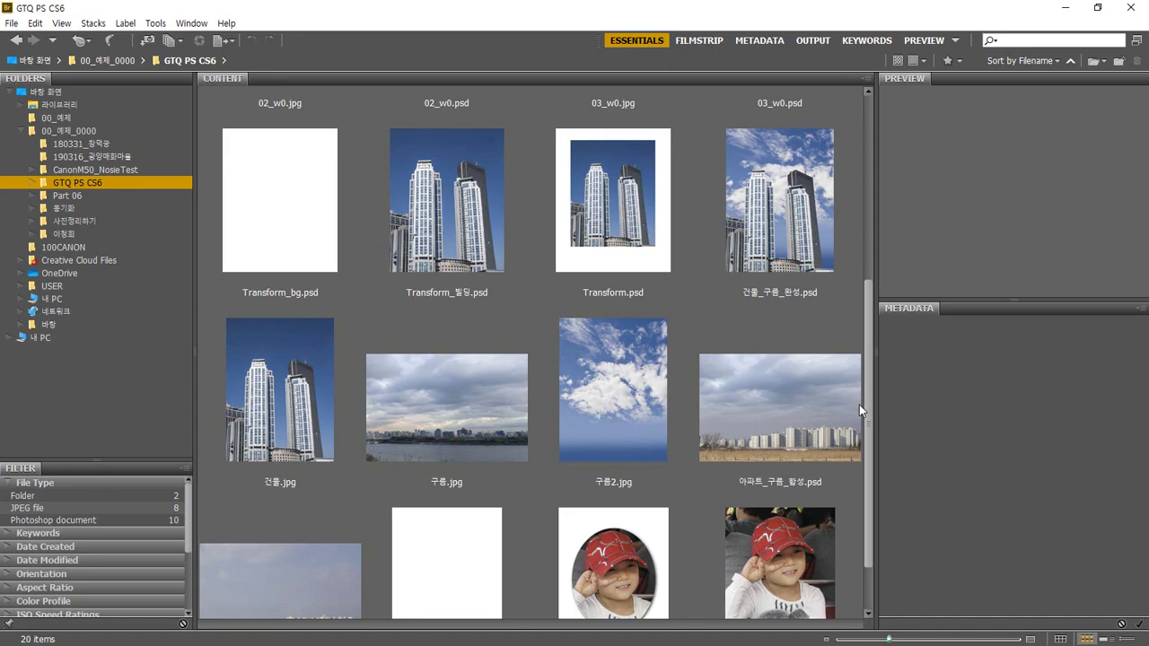
{"action": "scroll", "coordinate": [855, 404], "scroll_direction": "down", "scroll_amount": 1}
{"action": "left_click", "coordinate": [778, 512]}
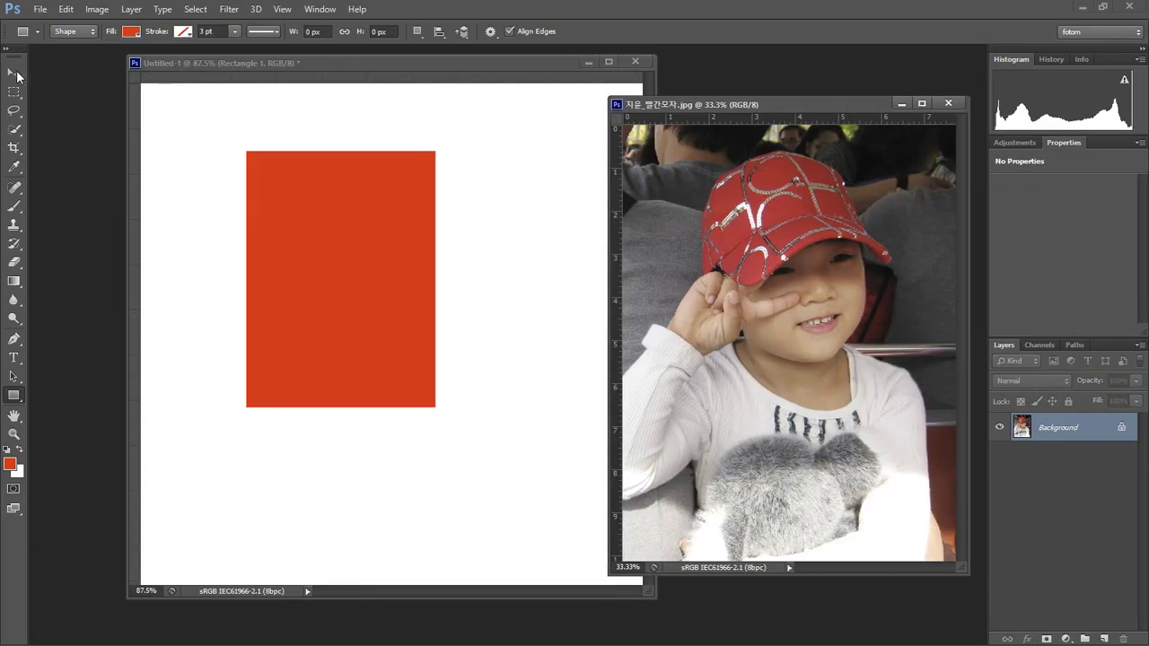
- Copy the photo into Untitled-1, clip it to the red rectangle with a clipping mask, and reposition it within the shape
{"action": "left_click", "coordinate": [13, 73]}
{"action": "left_click_drag", "start_coordinate": [794, 269], "coordinate": [424, 273]}
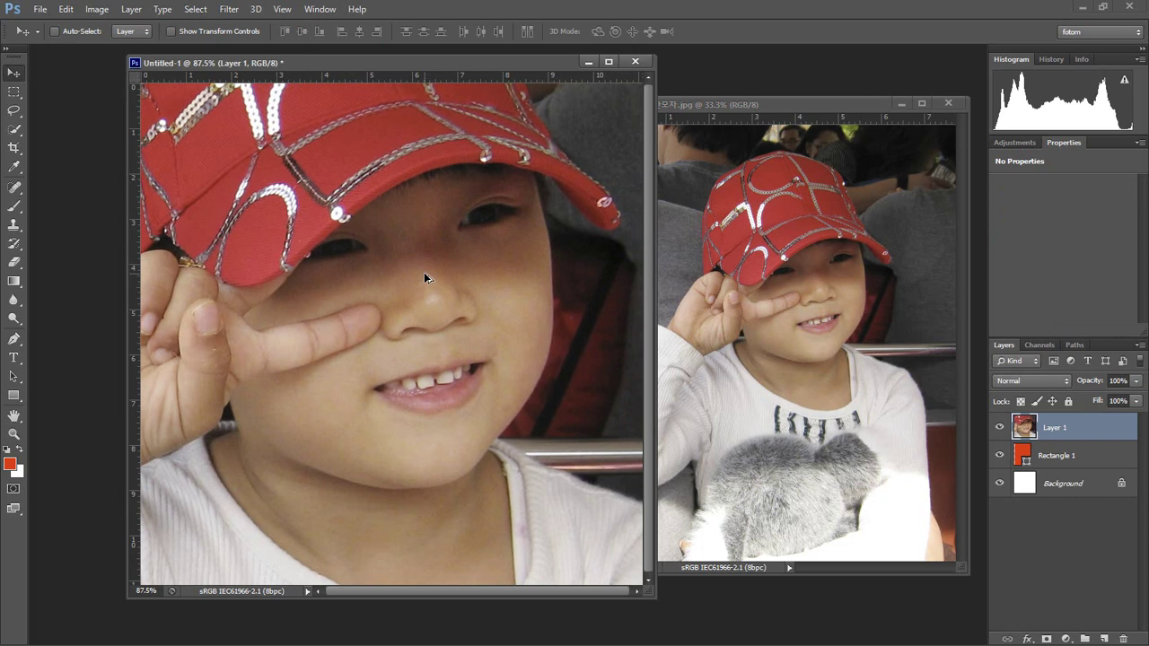
{"action": "key", "text": "ctrl+alt+g"}
{"action": "left_click_drag", "start_coordinate": [379, 281], "coordinate": [350, 248]}
- Examine how the clipped photo layer relates to the rectangle layer beneath it, including its visibility and the clipping mask option
{"action": "left_click", "coordinate": [1083, 456]}
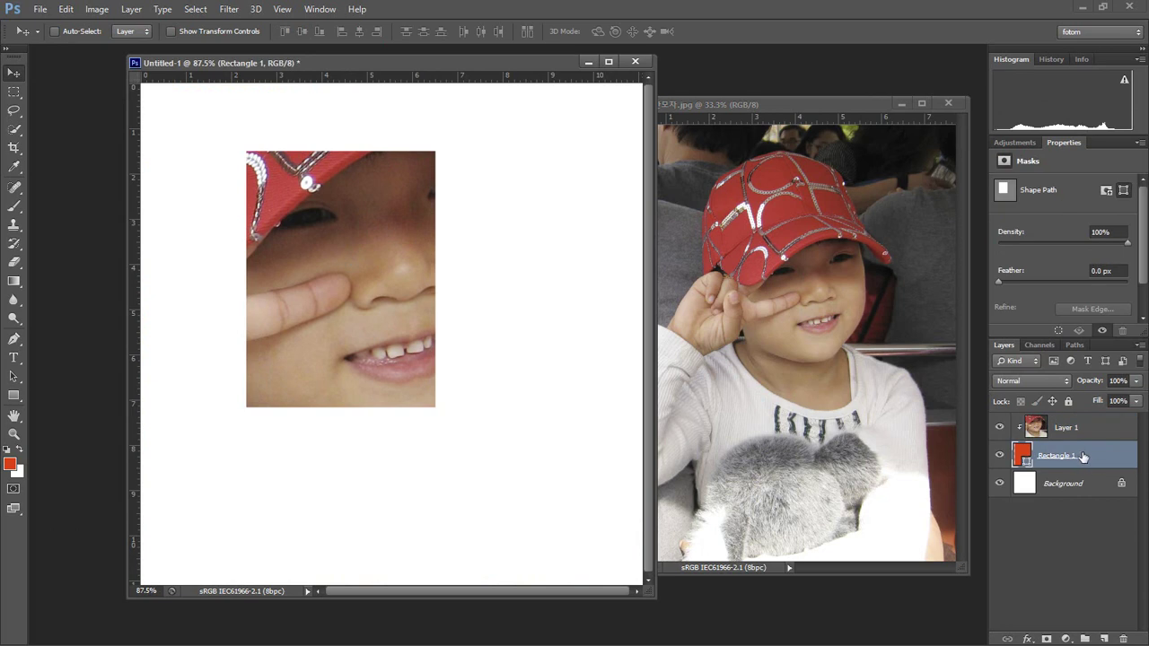
{"action": "left_click", "coordinate": [1093, 439]}
{"action": "left_click", "coordinate": [998, 428]}
{"action": "left_click", "coordinate": [997, 428]}
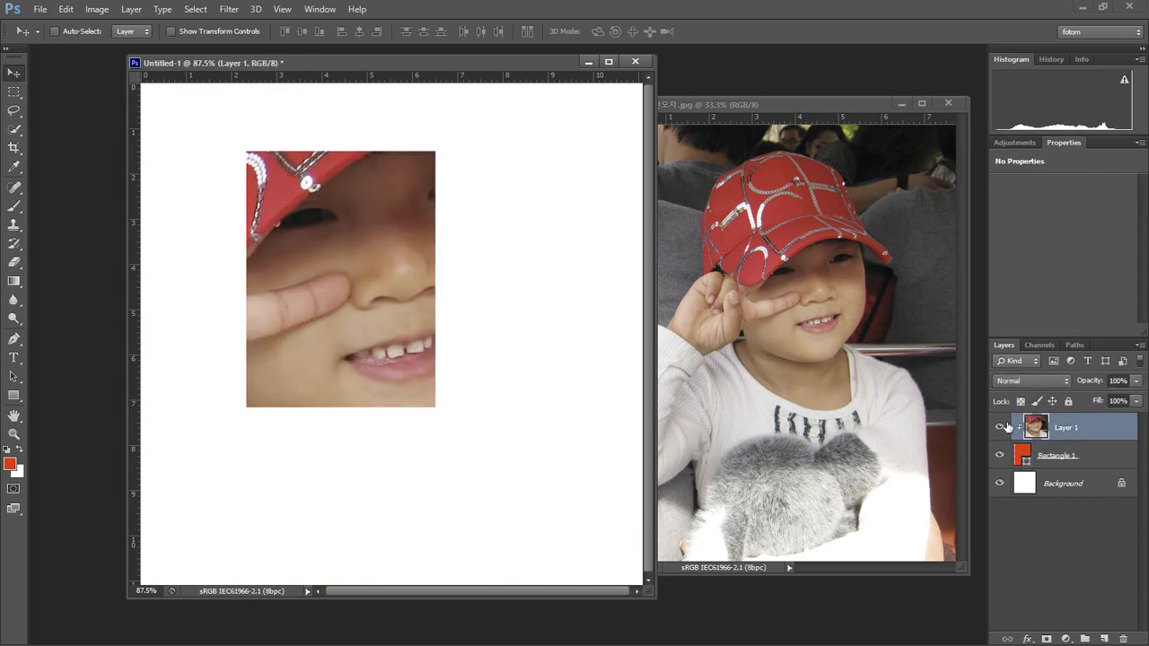
{"action": "right_click", "coordinate": [1098, 457]}
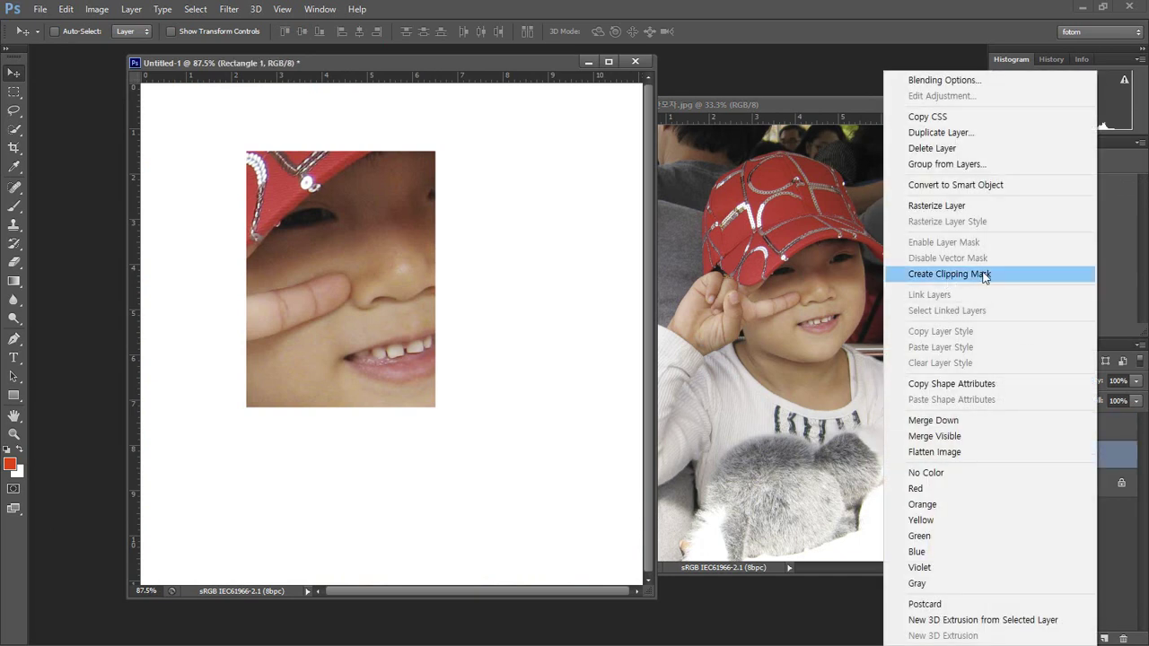
{"action": "left_click", "coordinate": [1116, 436]}
{"action": "left_click", "coordinate": [1117, 437]}
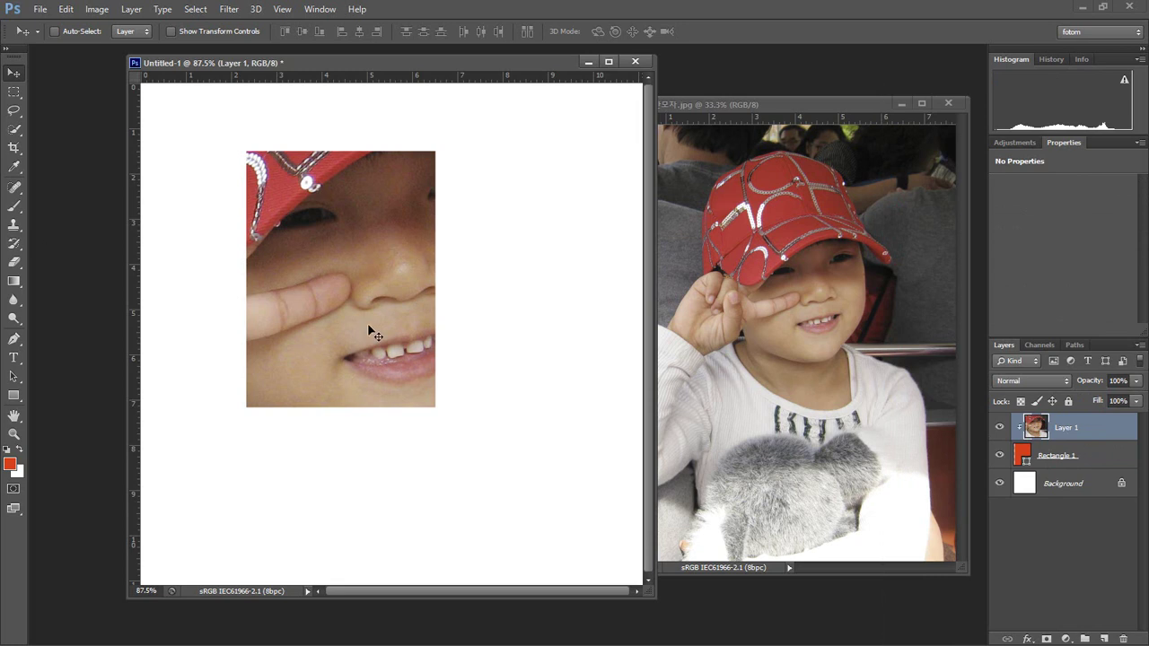
- Apply a black stroke of about 49 px to the rectangle layer, positioned Inside
{"action": "left_click", "coordinate": [1118, 459]}
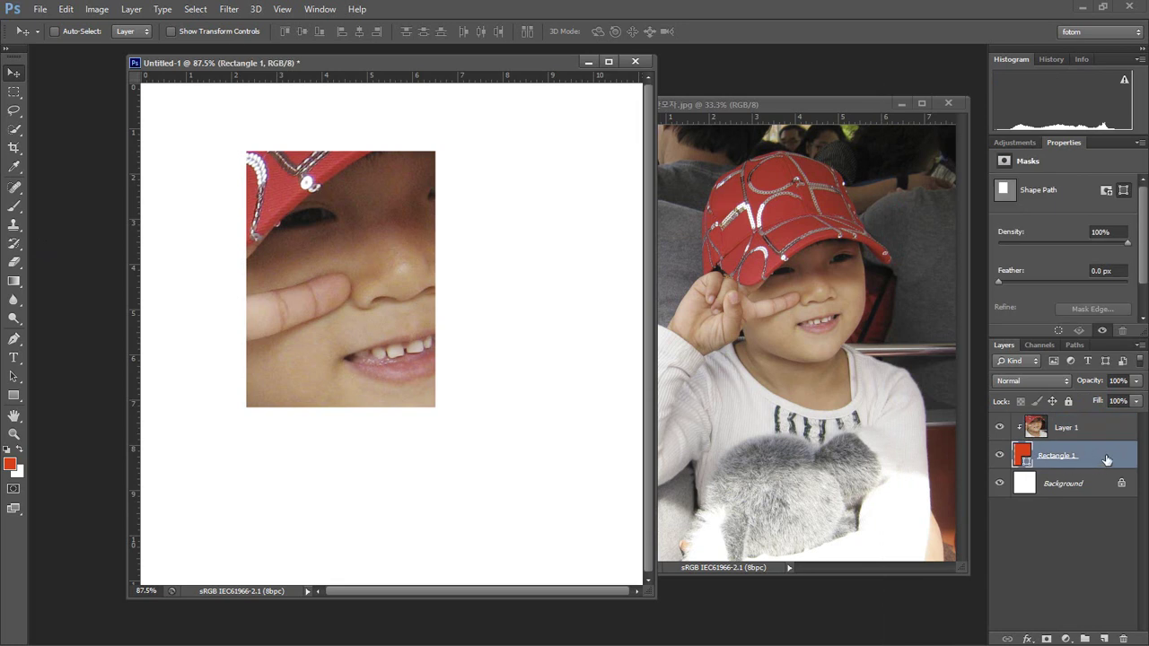
{"action": "double_click", "coordinate": [1100, 456]}
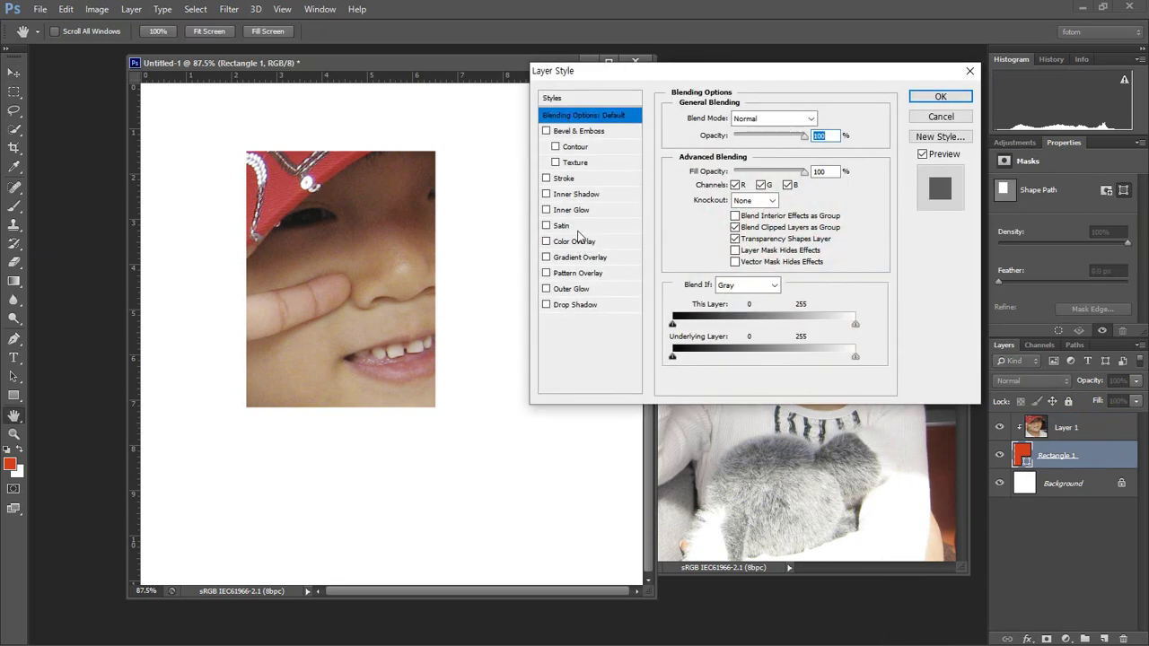
{"action": "left_click", "coordinate": [578, 182]}
{"action": "left_click", "coordinate": [740, 134]}
{"action": "left_click", "coordinate": [738, 158]}
{"action": "left_click_drag", "start_coordinate": [727, 118], "coordinate": [741, 119]}
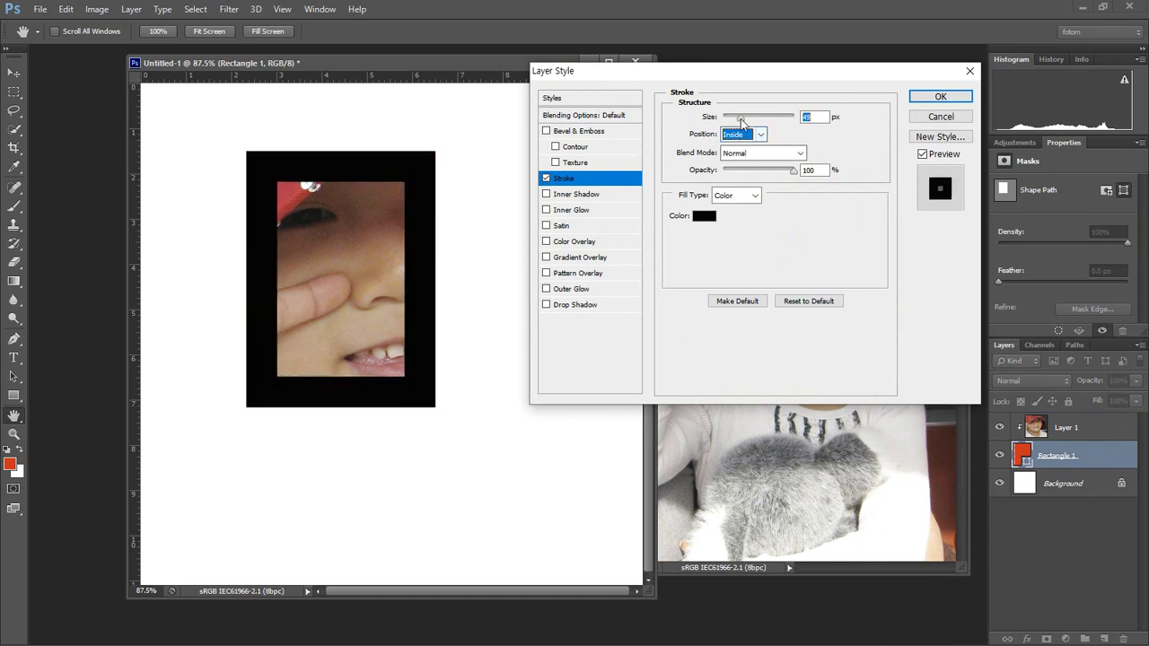
{"action": "left_click", "coordinate": [940, 96]}
- Delete the stroked rectangle layer and the clipped photo layer
{"action": "left_click_drag", "start_coordinate": [1057, 459], "coordinate": [1123, 638]}
{"action": "left_click_drag", "start_coordinate": [1054, 427], "coordinate": [1123, 639]}
- Draw a red rounded rectangle of about 329 by 182 px with a 50 px corner radius near the canvas's top
{"action": "left_click", "coordinate": [14, 395]}
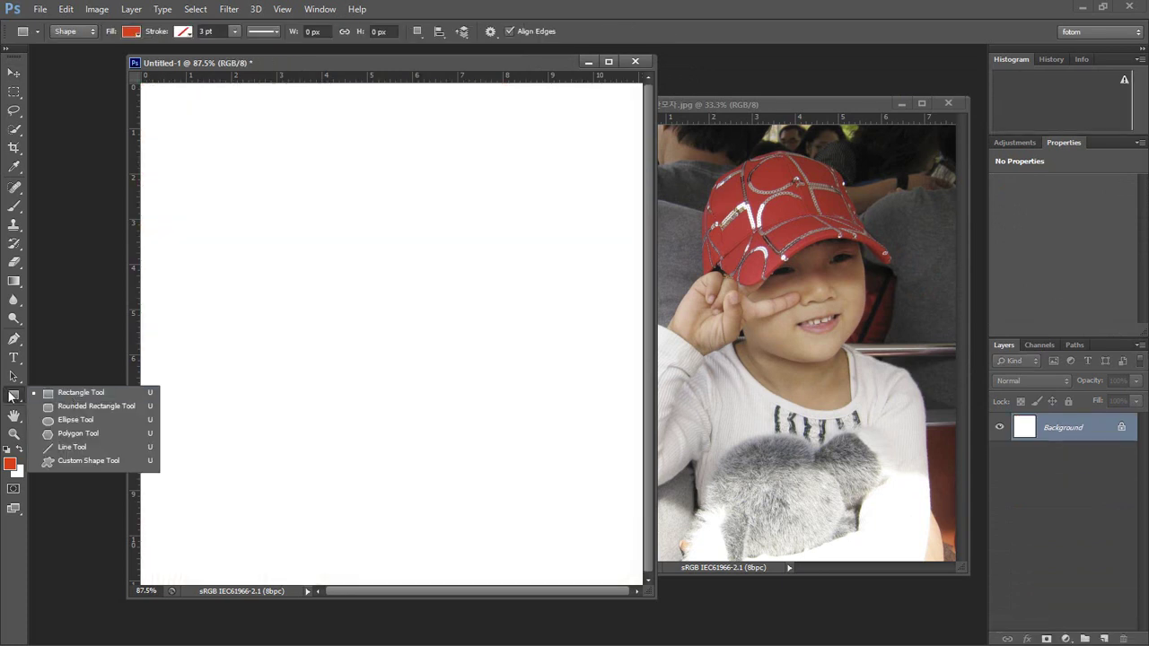
{"action": "left_click", "coordinate": [126, 408]}
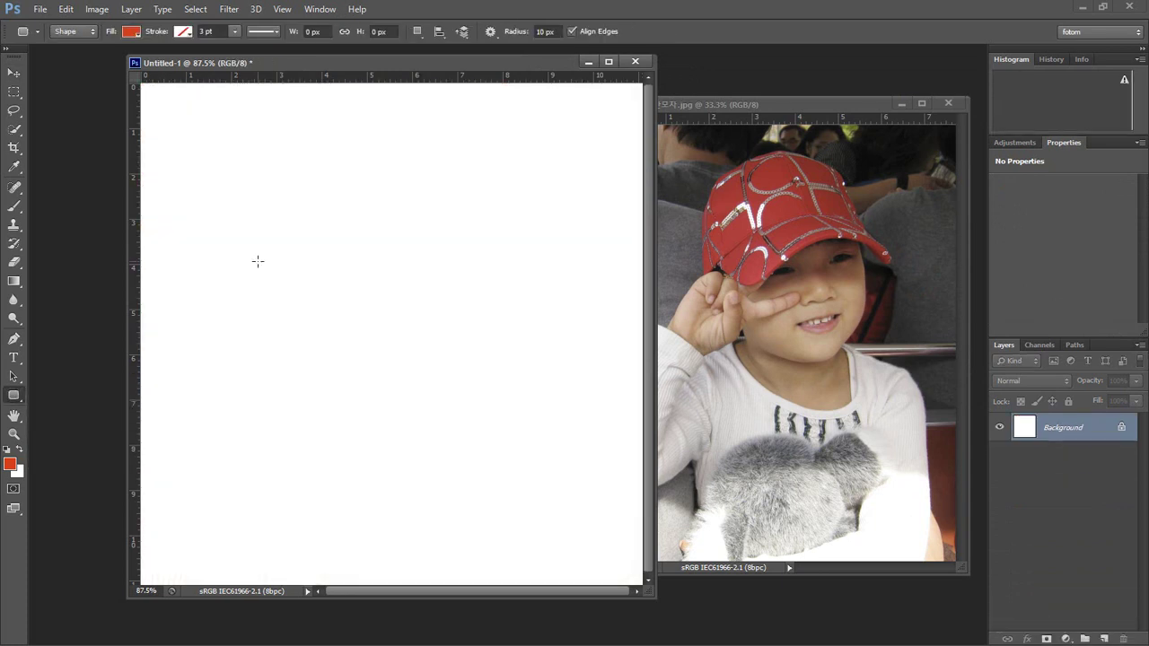
{"action": "double_click", "coordinate": [543, 32]}
{"action": "type", "text": "50"}
{"action": "left_click_drag", "start_coordinate": [206, 137], "coordinate": [415, 253]}
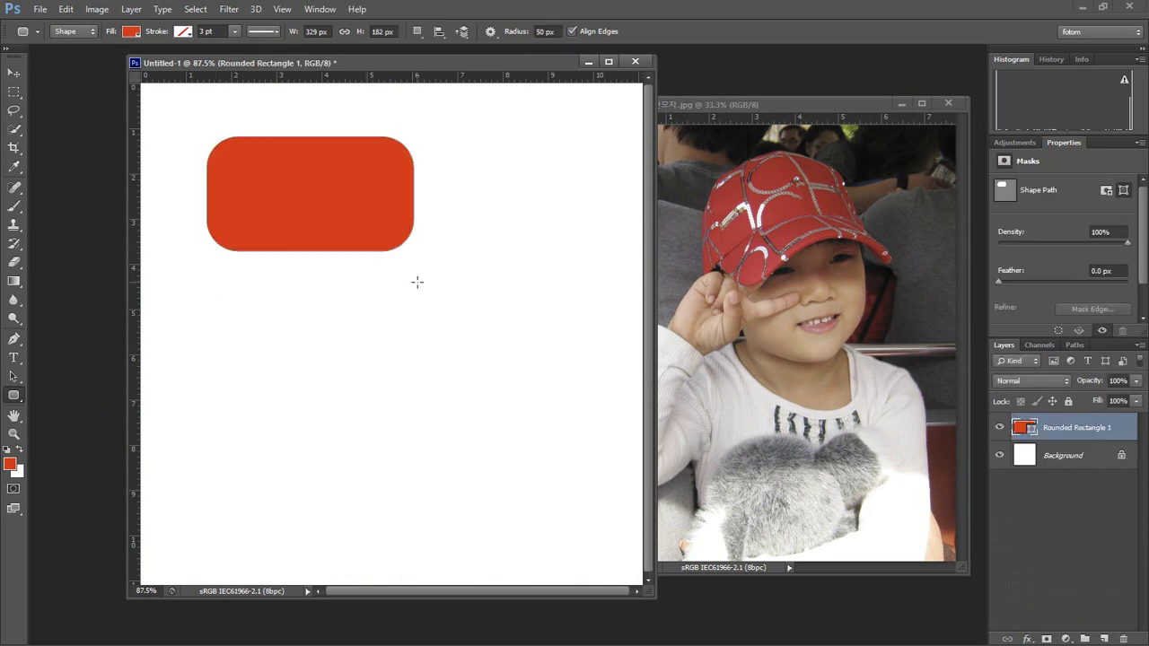
- Draw a second rounded rectangle of about 306 by 185 px with a 10 px corner radius below the first
{"action": "left_click", "coordinate": [544, 30]}
{"action": "type", "text": "10"}
{"action": "left_click_drag", "start_coordinate": [250, 326], "coordinate": [443, 441]}
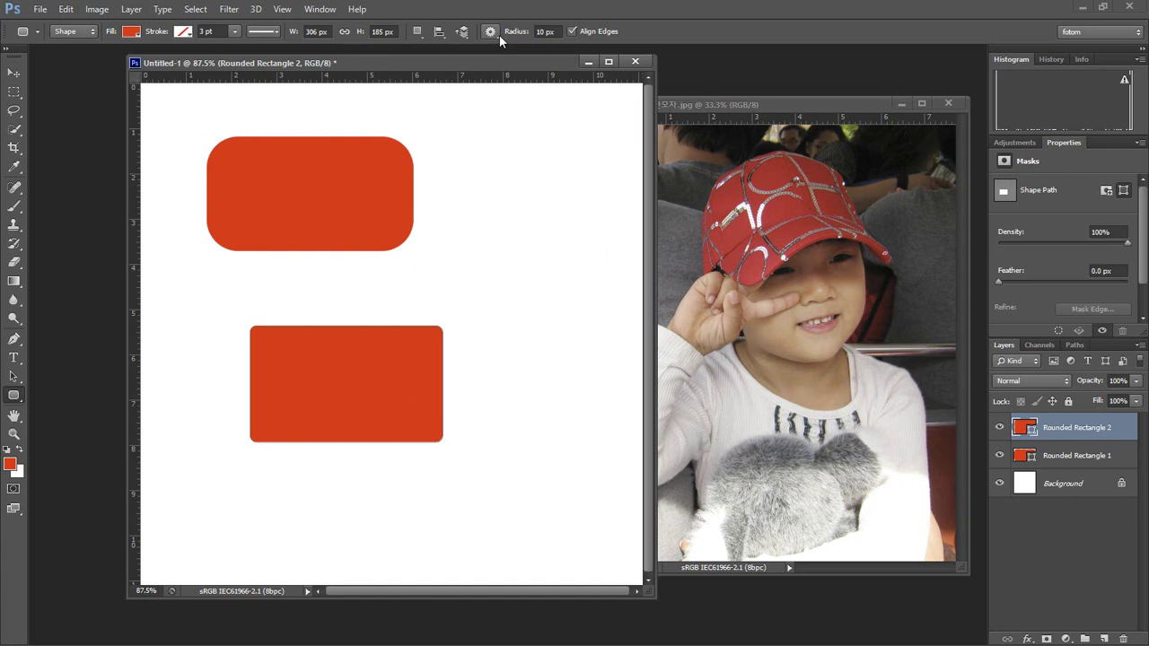
- Delete both rounded rectangle layers
{"action": "left_click_drag", "start_coordinate": [1097, 431], "coordinate": [1122, 639]}
{"action": "left_click_drag", "start_coordinate": [1087, 440], "coordinate": [1121, 639]}
- Draw a large red ellipse of about 466 by 457 px on the canvas with the Ellipse tool
{"action": "left_click", "coordinate": [13, 402]}
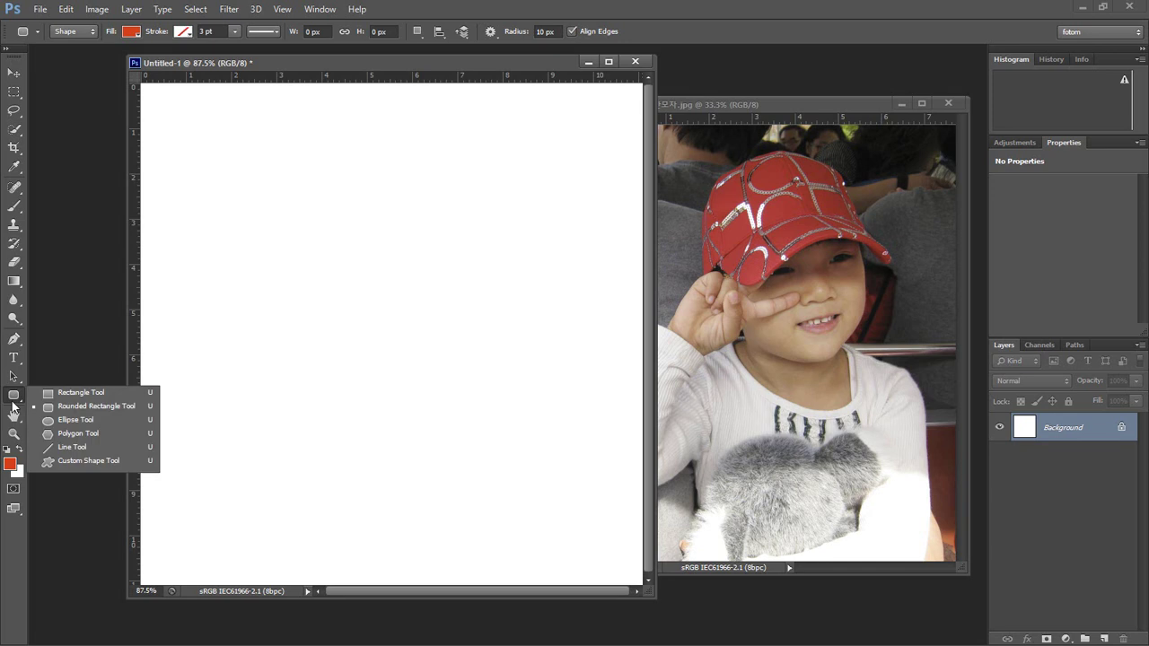
{"action": "left_click", "coordinate": [111, 415]}
{"action": "left_click_drag", "start_coordinate": [241, 150], "coordinate": [532, 438]}
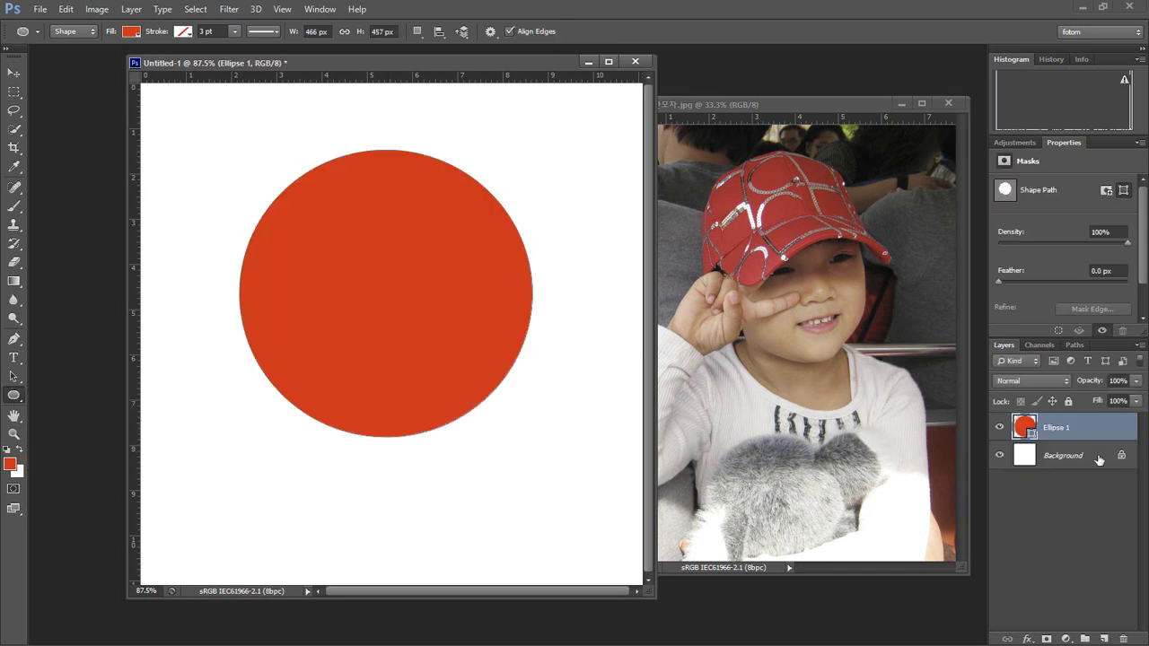
- Delete the large red ellipse layer, and draw another ellipse near the canvas's centre and delete it too
{"action": "left_click_drag", "start_coordinate": [1098, 434], "coordinate": [1123, 639]}
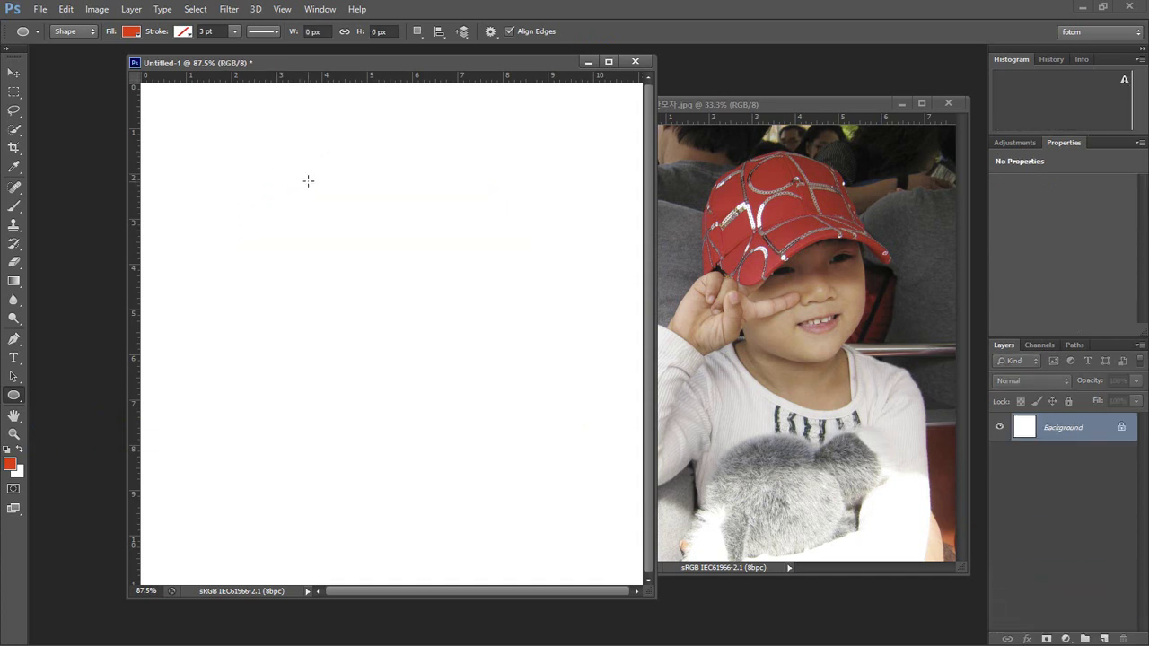
{"action": "left_click_drag", "start_coordinate": [302, 171], "coordinate": [515, 400]}
{"action": "left_click_drag", "start_coordinate": [1083, 441], "coordinate": [1122, 639]}
- Draw two more ellipses outward from the canvas's middle with swapped foreground and background colours, deleting each one
{"action": "key", "text": "x"}
{"action": "left_click_drag", "start_coordinate": [387, 289], "coordinate": [514, 435]}
{"action": "left_click_drag", "start_coordinate": [1091, 427], "coordinate": [1123, 639]}
{"action": "left_click", "coordinate": [131, 31]}
{"action": "left_click", "coordinate": [70, 101]}
{"action": "left_click", "coordinate": [451, 79]}
{"action": "left_click_drag", "start_coordinate": [392, 299], "coordinate": [529, 436]}
{"action": "left_click_drag", "start_coordinate": [1067, 427], "coordinate": [1123, 638]}
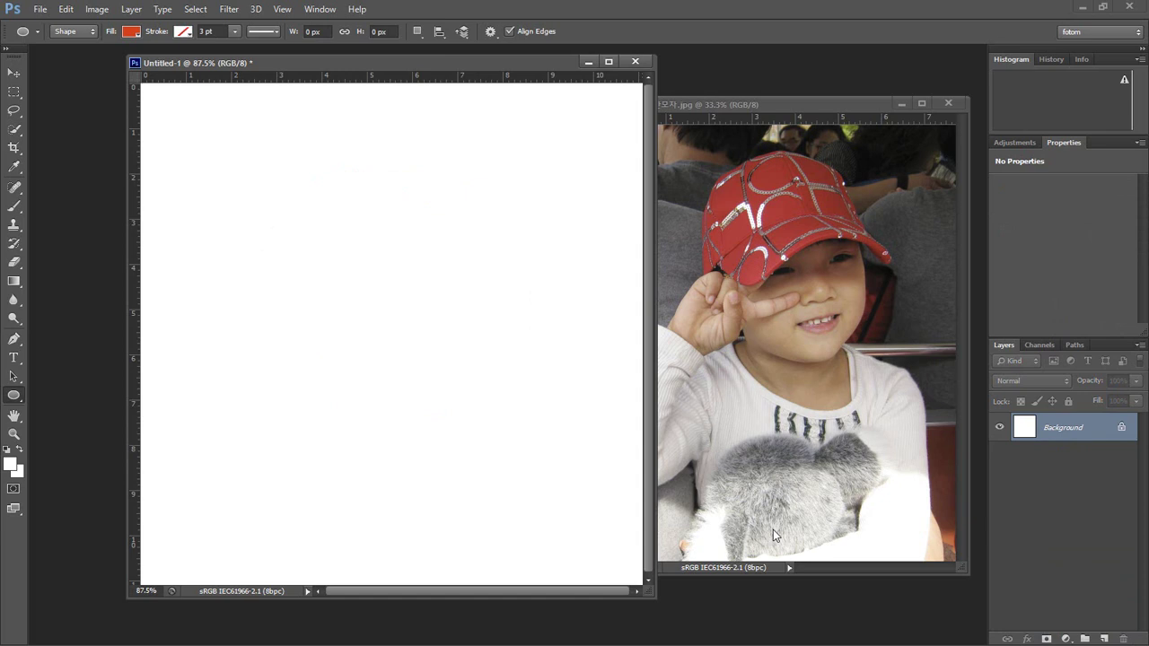
- Draw a nine-sided red polygon of about 451 by 450 px in the canvas's upper-left area with the Polygon tool
{"action": "left_click", "coordinate": [13, 394]}
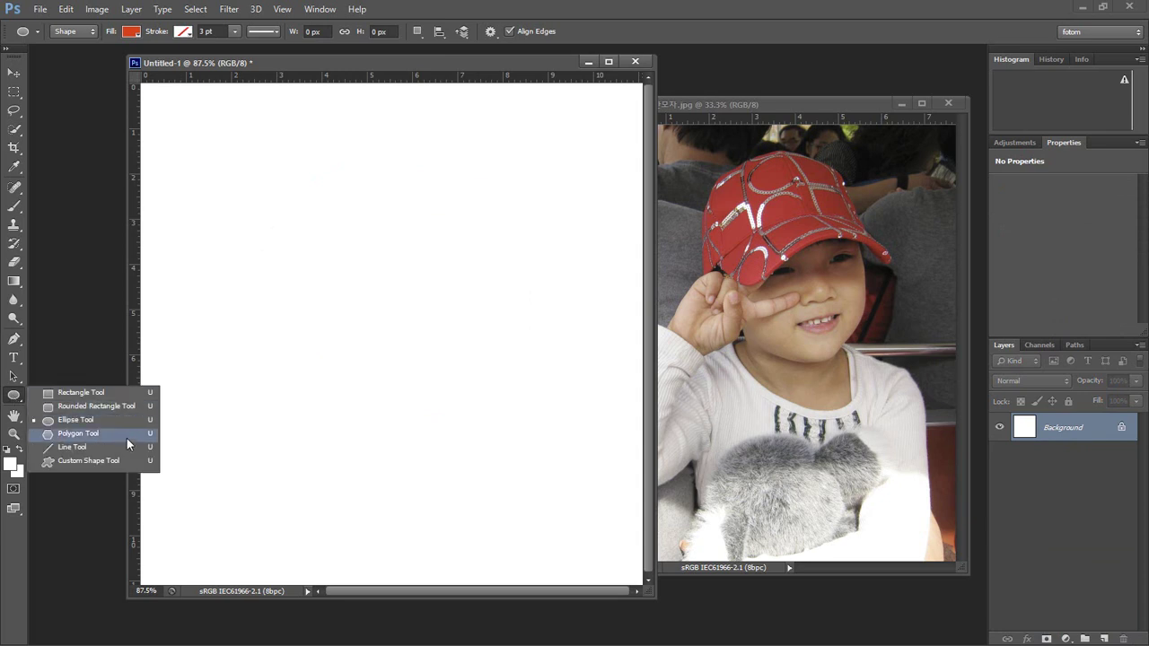
{"action": "left_click", "coordinate": [81, 434]}
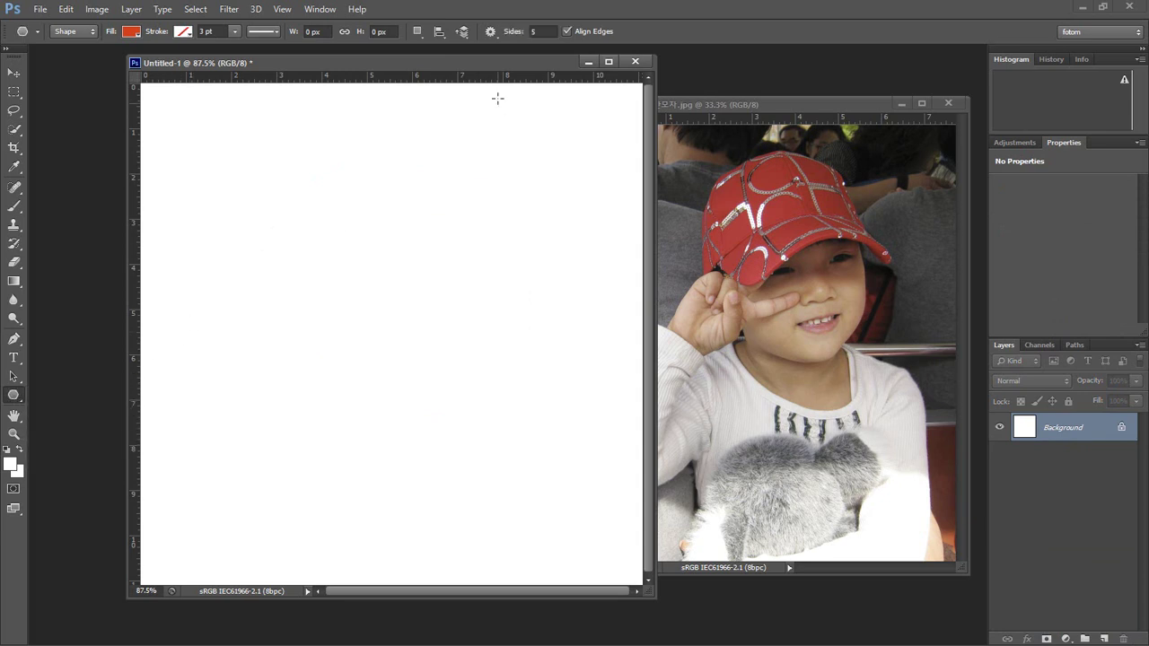
{"action": "left_click", "coordinate": [544, 31]}
{"action": "left_click_drag", "start_coordinate": [297, 190], "coordinate": [399, 289]}
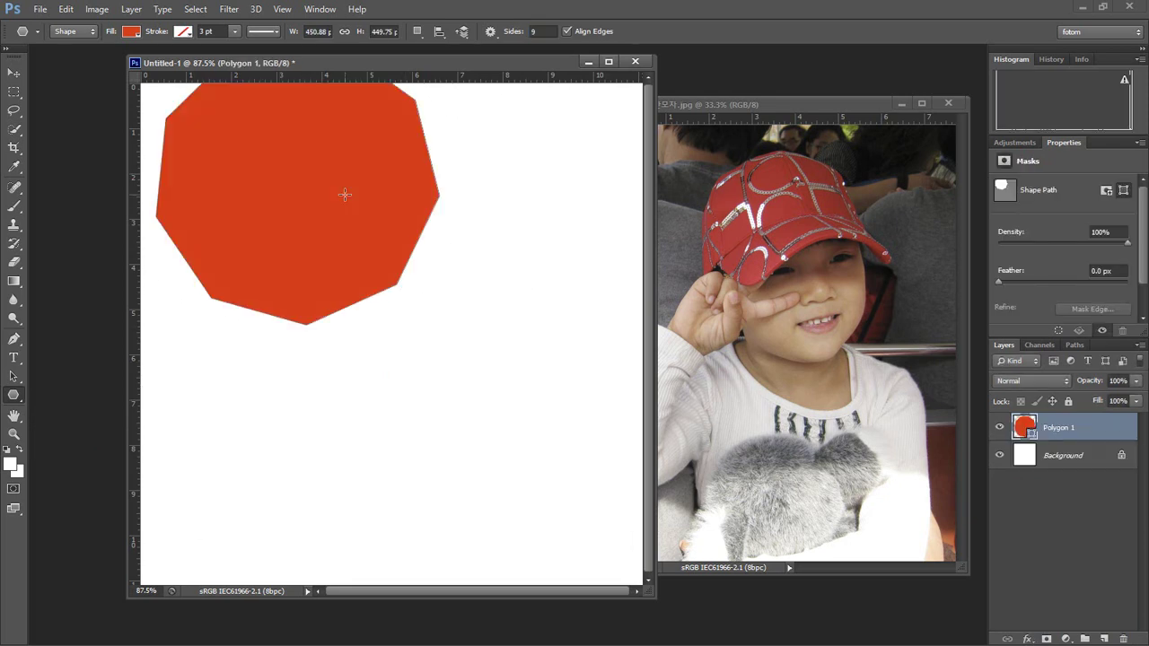
- Move the nine-sided polygon down toward the canvas's centre and delete its layer
{"action": "left_click", "coordinate": [14, 72]}
{"action": "left_click_drag", "start_coordinate": [282, 153], "coordinate": [384, 323]}
{"action": "left_click_drag", "start_coordinate": [1076, 429], "coordinate": [1122, 638]}
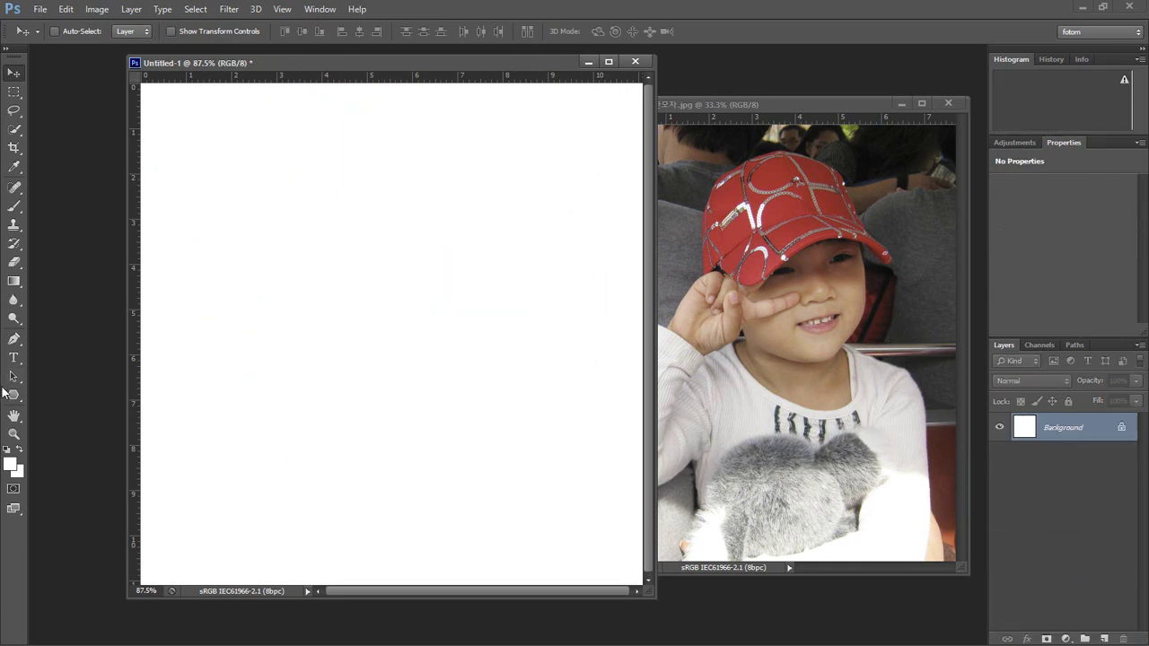
- Set the Polygon tool to 8 sides, draw a red octagon on the canvas and delete its layer
{"action": "left_click", "coordinate": [14, 394]}
{"action": "left_click", "coordinate": [542, 32]}
{"action": "type", "text": "8"}
{"action": "left_click_drag", "start_coordinate": [325, 238], "coordinate": [344, 348]}
{"action": "left_click_drag", "start_coordinate": [1090, 424], "coordinate": [1123, 639]}
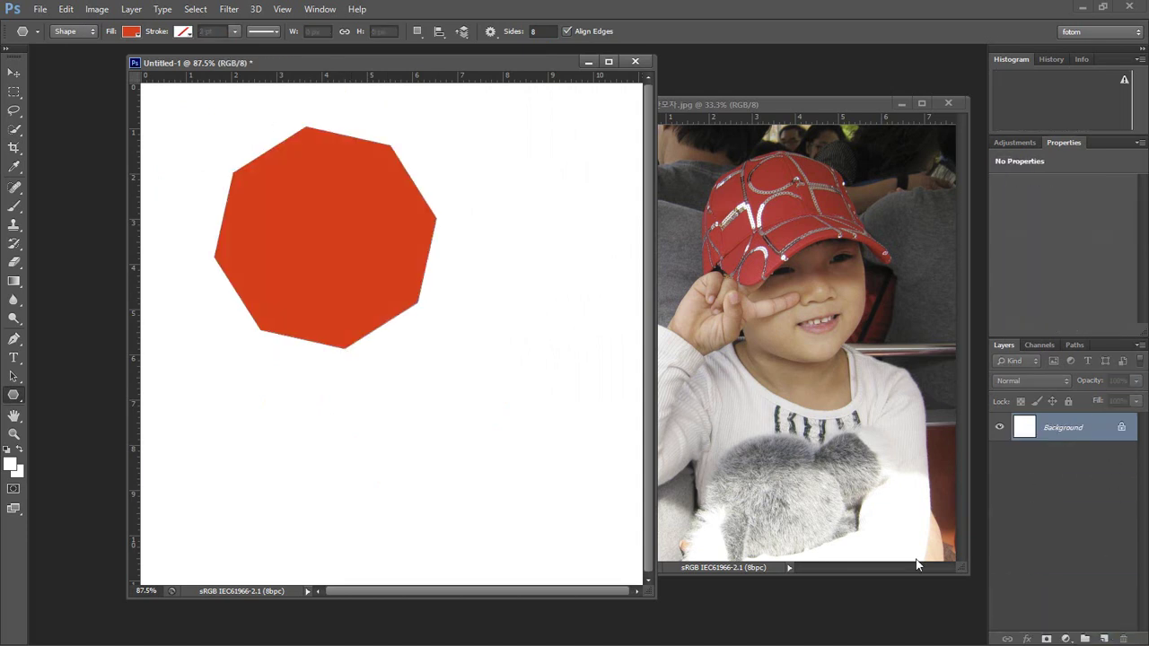
- Draw thin diagonal lines crossing near the middle of the canvas with the Line tool
{"action": "left_click", "coordinate": [13, 395]}
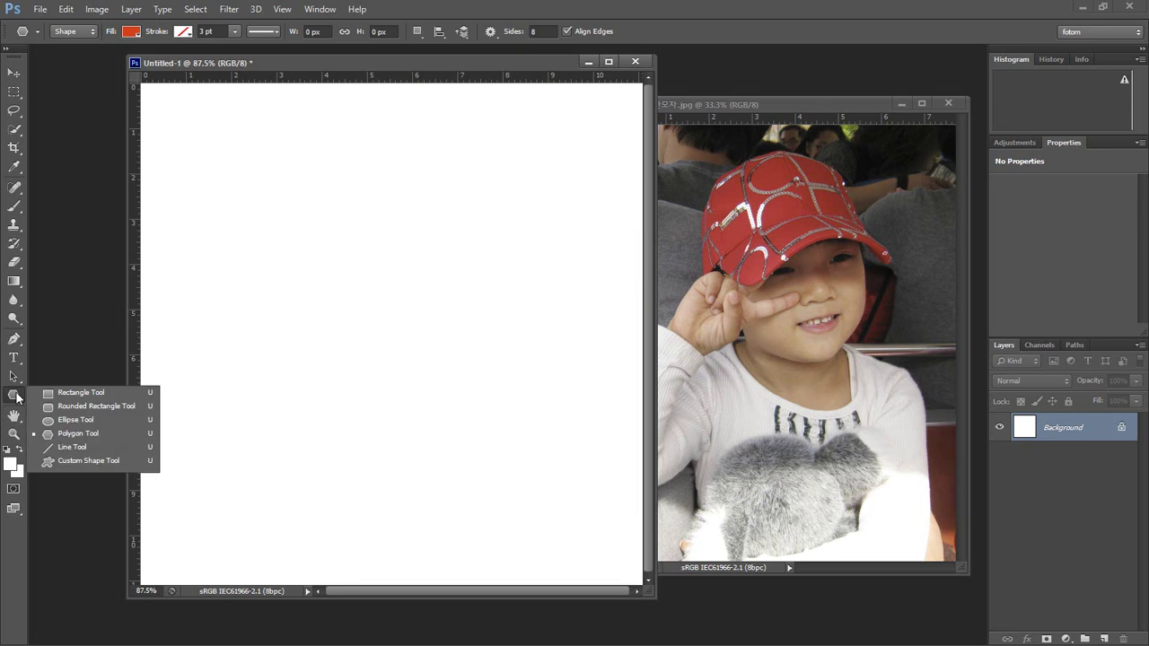
{"action": "left_click", "coordinate": [91, 448]}
{"action": "mouse_move", "coordinate": [232, 232]}
{"action": "left_mouse_down"}
{"action": "mouse_move", "coordinate": [646, 349]}
{"action": "mouse_move", "coordinate": [564, 336]}
{"action": "left_mouse_up"}
{"action": "left_click_drag", "start_coordinate": [520, 161], "coordinate": [305, 435]}
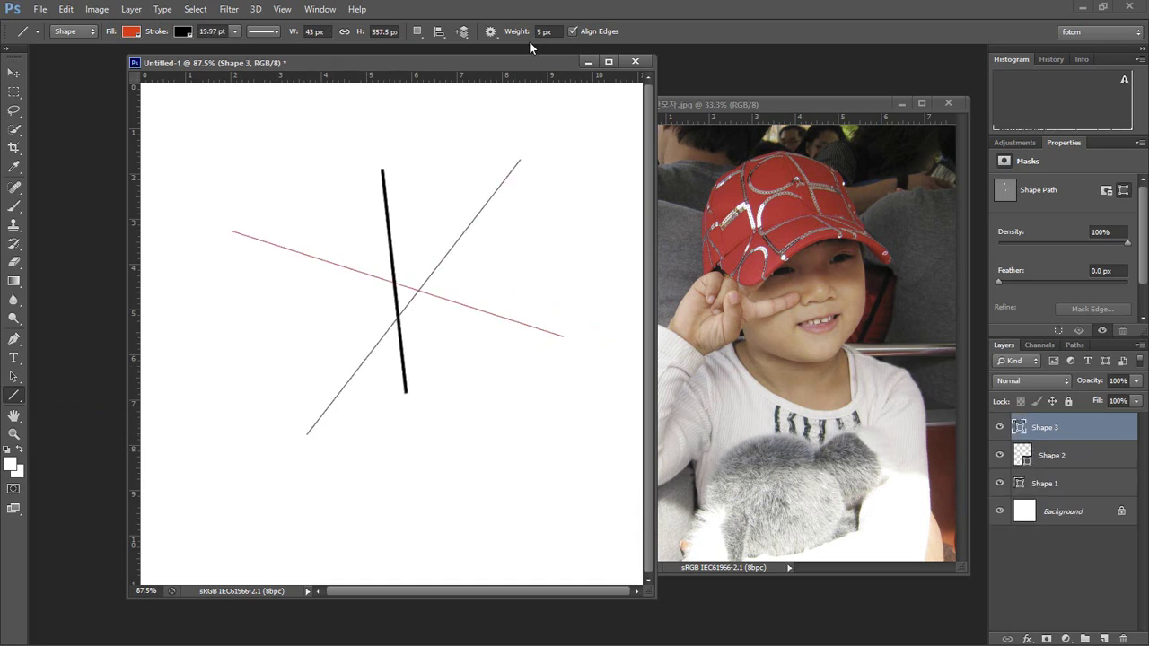
- Set the line weight to 5 px and draw two thick slanted black lines across the canvas
{"action": "left_click", "coordinate": [544, 32]}
{"action": "type", "text": "1"}
{"action": "left_click", "coordinate": [517, 35]}
{"action": "type", "text": "5"}
{"action": "left_click_drag", "start_coordinate": [523, 125], "coordinate": [461, 418]}
{"action": "left_click_drag", "start_coordinate": [253, 316], "coordinate": [445, 418]}
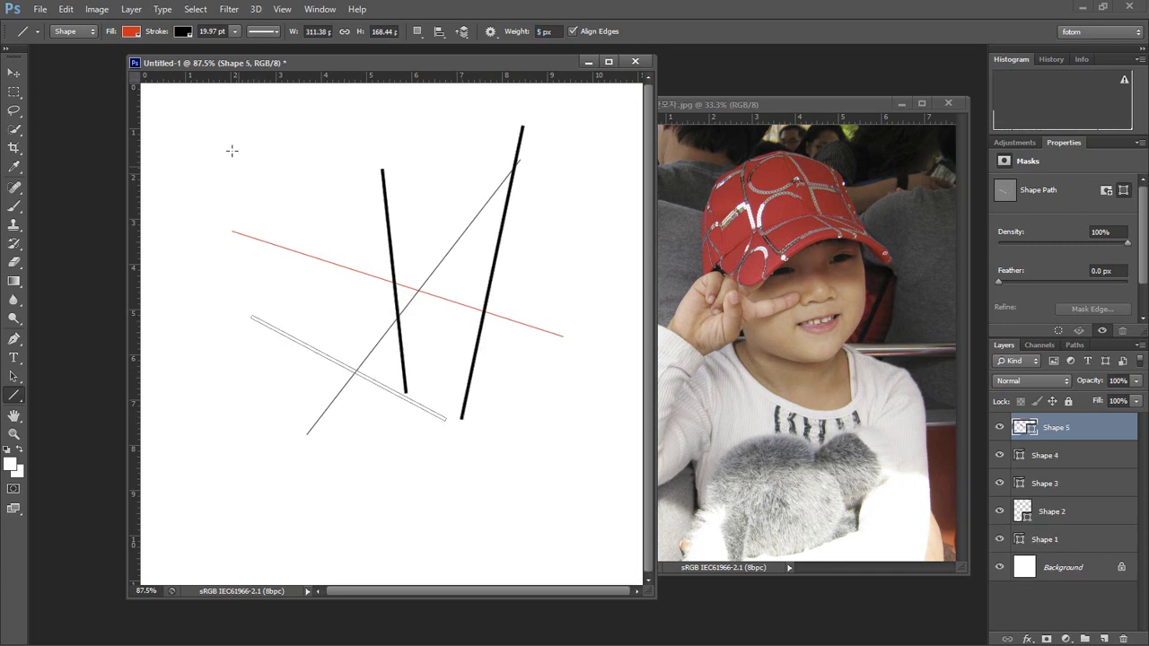
- Draw three thick black lines constrained to horizontal, 45-degree diagonal and vertical directions
{"action": "left_click_drag", "start_coordinate": [232, 131], "coordinate": [440, 131]}
{"action": "left_click_drag", "start_coordinate": [227, 321], "coordinate": [411, 505]}
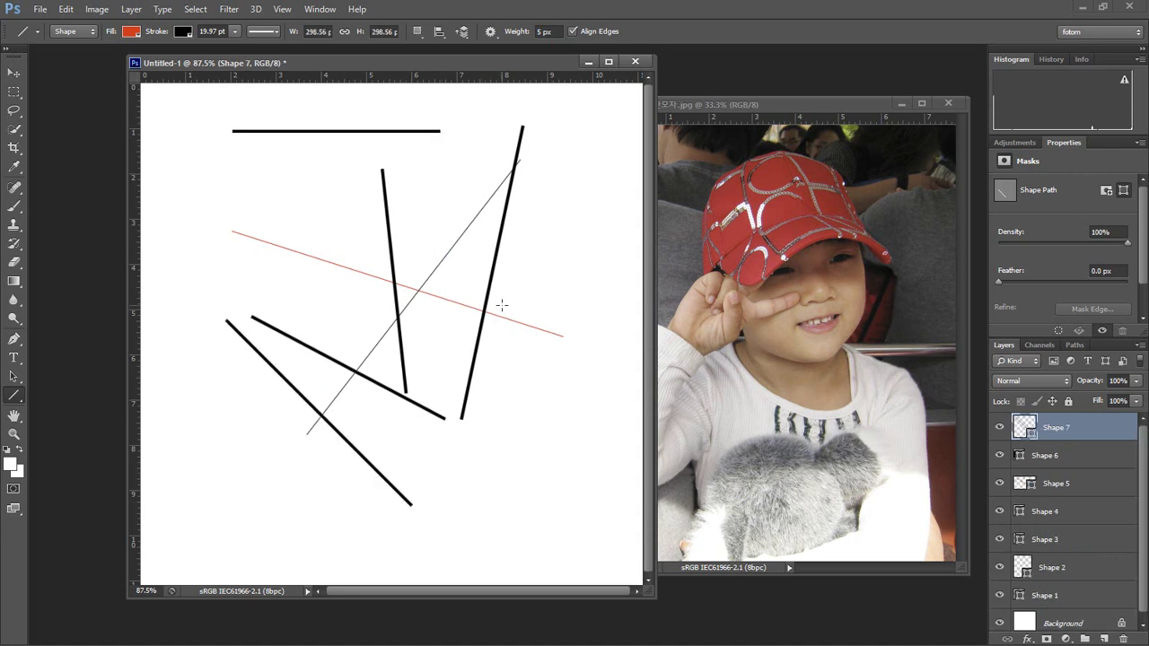
{"action": "left_click_drag", "start_coordinate": [584, 156], "coordinate": [583, 405]}
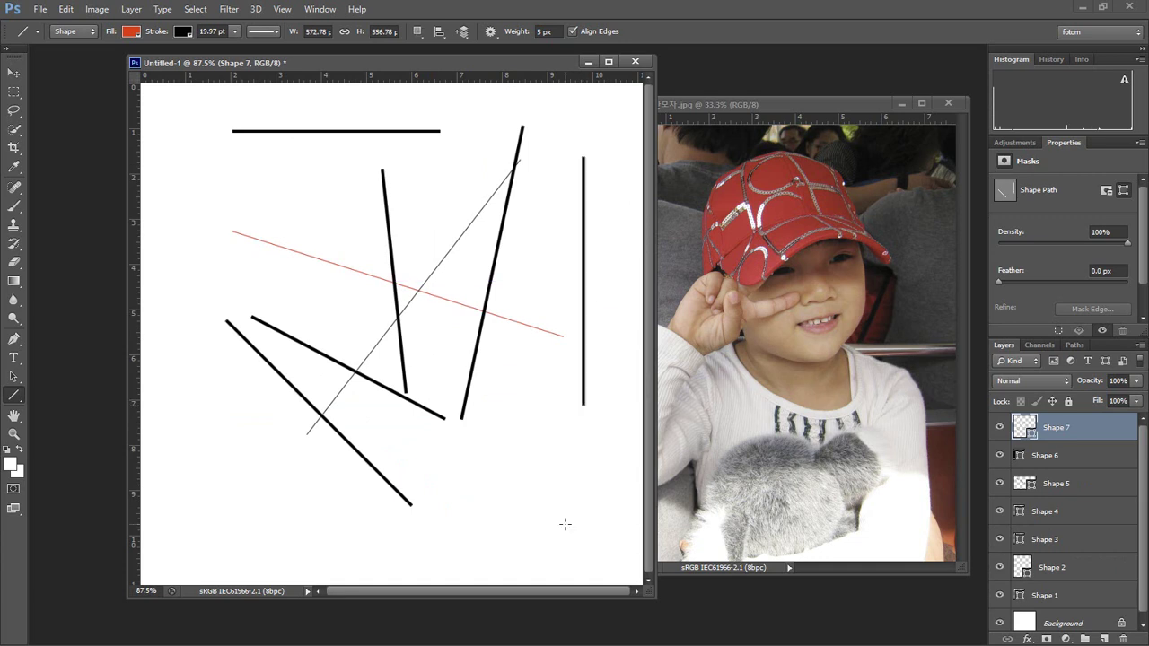
- Switch to the Custom Shape tool and append the All shape set to its enlarged shape picker
{"action": "right_click", "coordinate": [14, 395]}
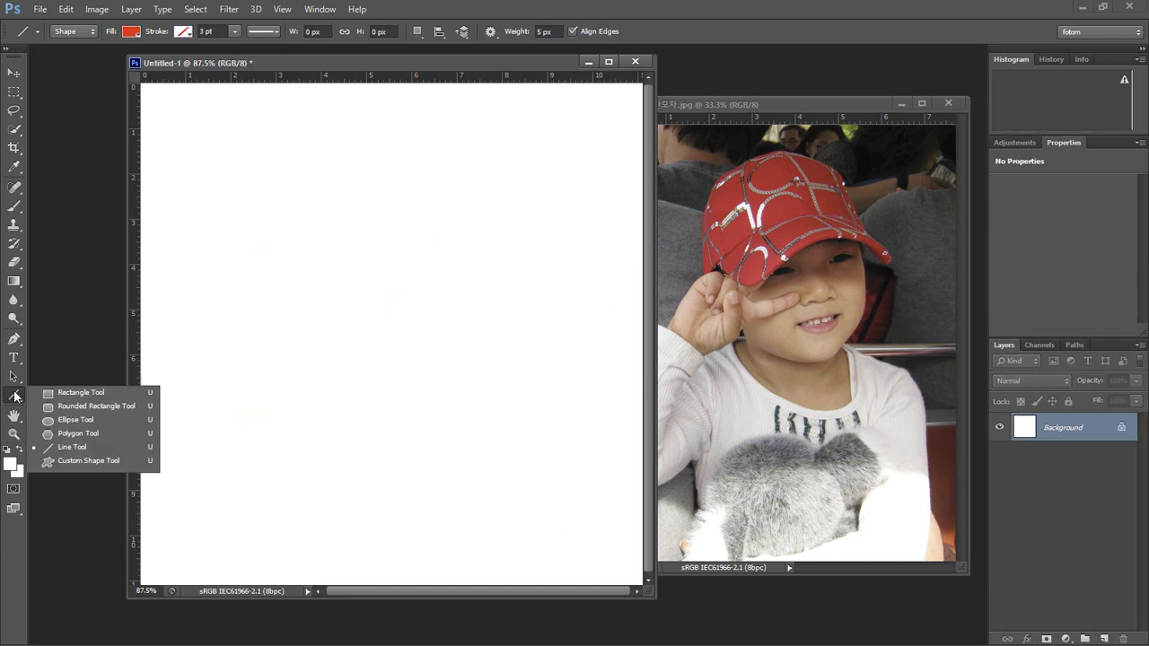
{"action": "left_click", "coordinate": [104, 461]}
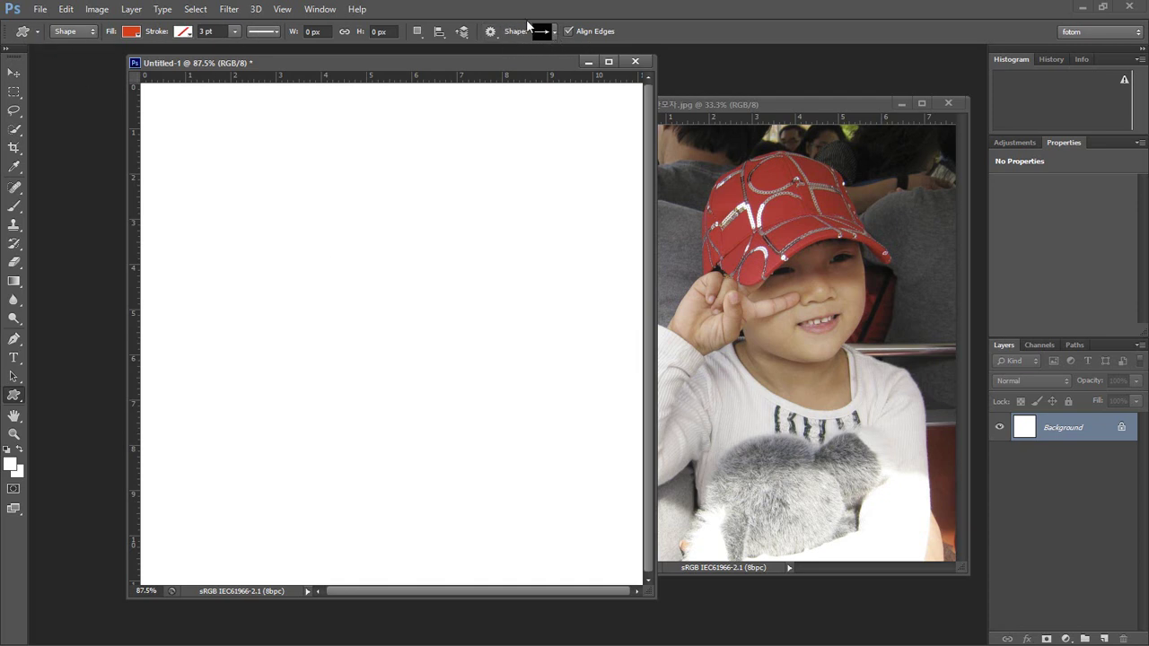
{"action": "left_click", "coordinate": [553, 32]}
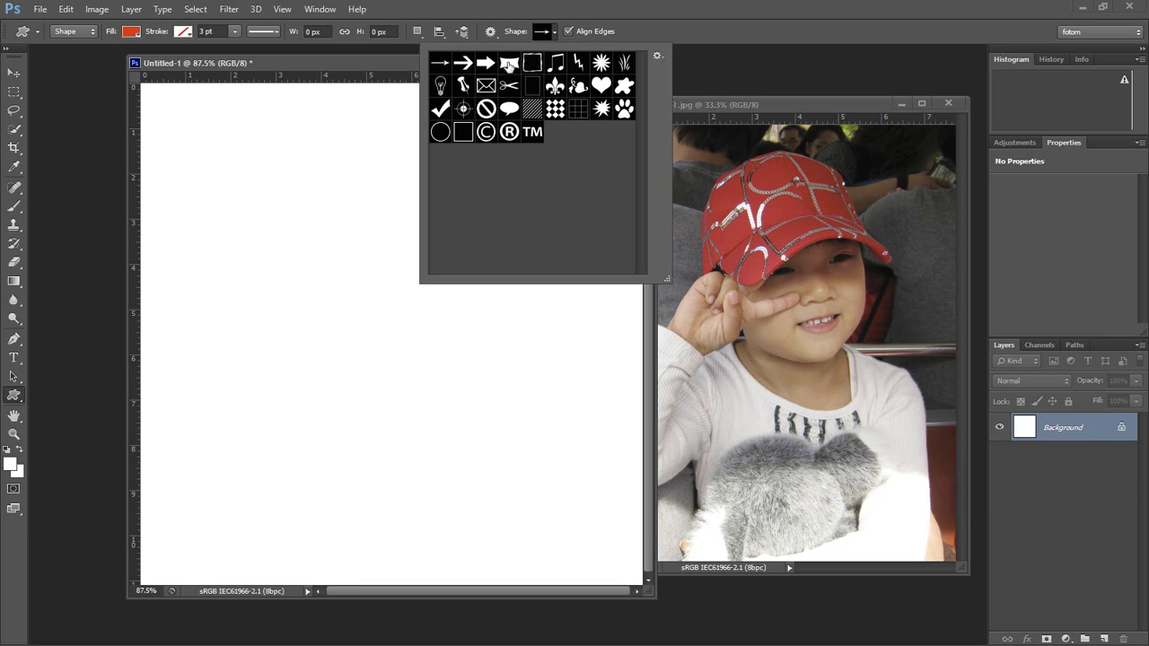
{"action": "left_click_drag", "start_coordinate": [667, 280], "coordinate": [825, 572]}
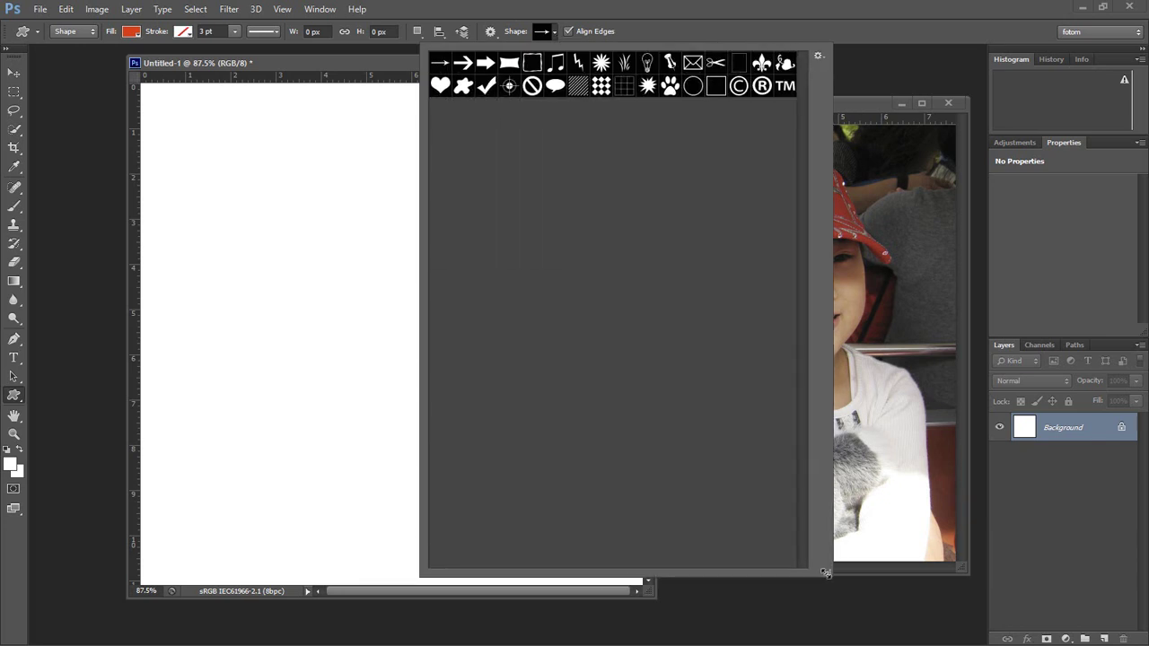
{"action": "left_click", "coordinate": [818, 58]}
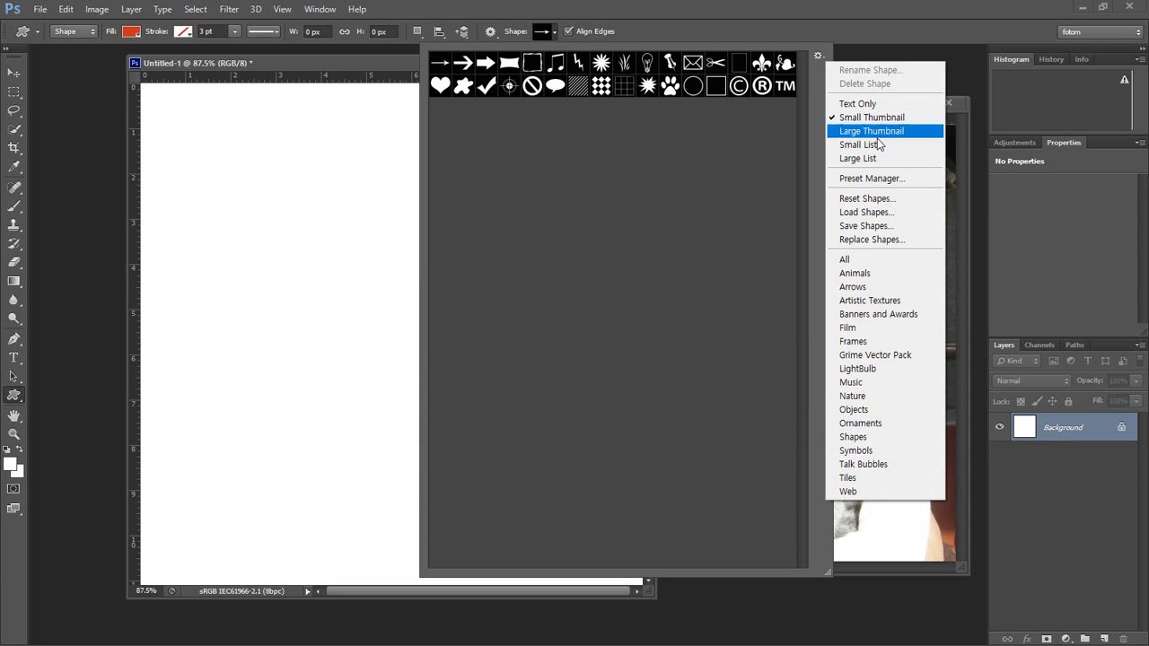
{"action": "left_click", "coordinate": [906, 260]}
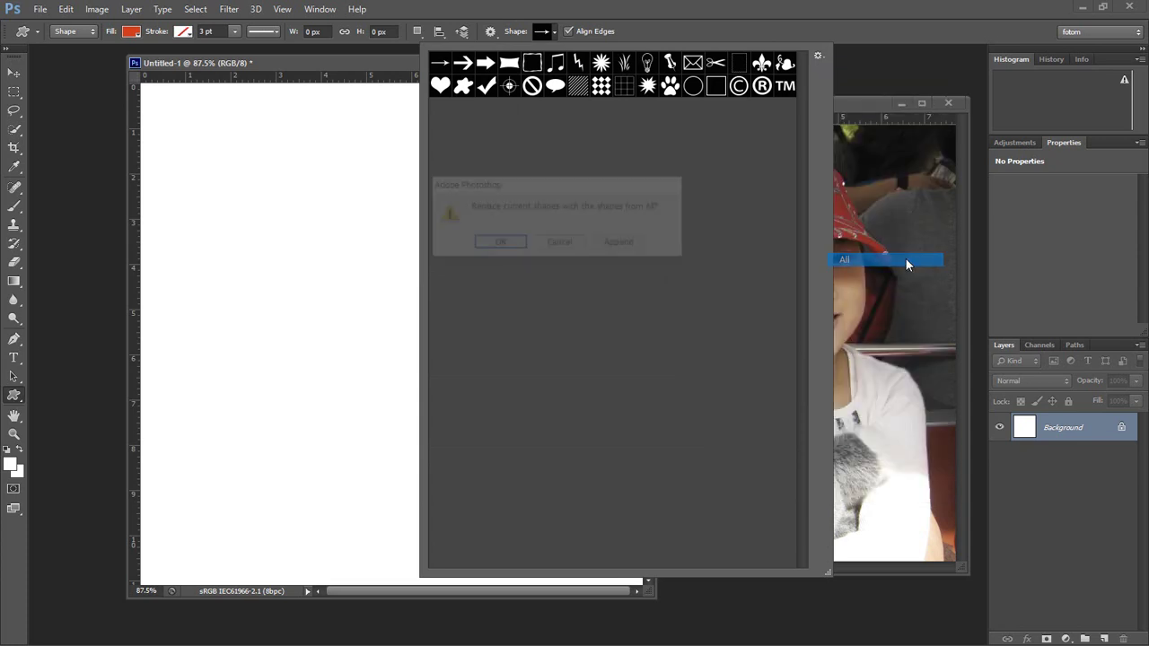
{"action": "left_click", "coordinate": [622, 244]}
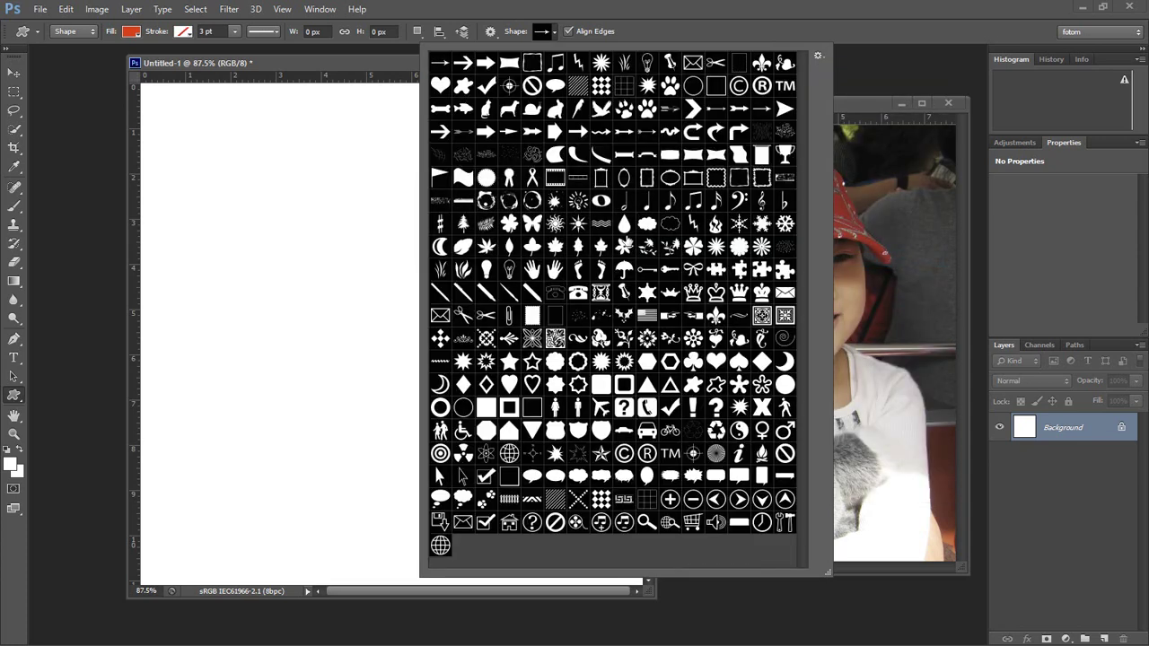
- Resize the shape picker, choose the Bird 2 shape and draw a red bird of about 482 by 408 px on the canvas
{"action": "left_click_drag", "start_coordinate": [827, 573], "coordinate": [600, 246]}
{"action": "mouse_move", "coordinate": [571, 71]}
{"action": "left_mouse_down"}
{"action": "mouse_move", "coordinate": [571, 186]}
{"action": "mouse_move", "coordinate": [573, 62]}
{"action": "left_mouse_up"}
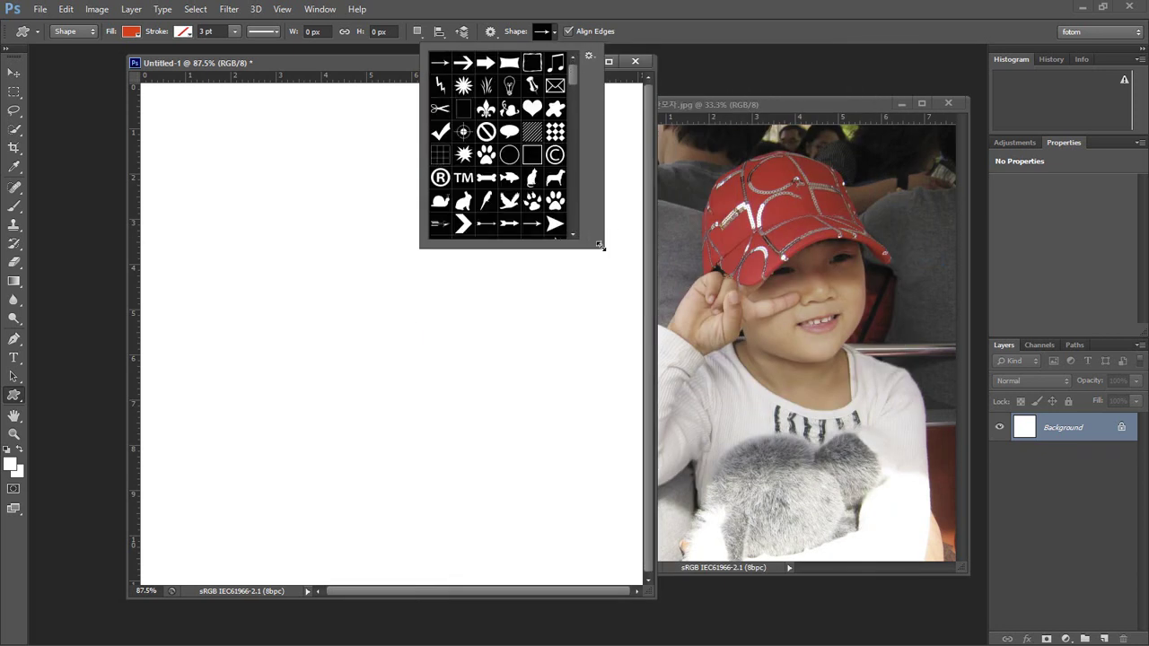
{"action": "left_click_drag", "start_coordinate": [599, 244], "coordinate": [886, 527]}
{"action": "mouse_move", "coordinate": [945, 466]}
{"action": "left_mouse_down"}
{"action": "mouse_move", "coordinate": [963, 404]}
{"action": "mouse_move", "coordinate": [950, 458]}
{"action": "left_mouse_up"}
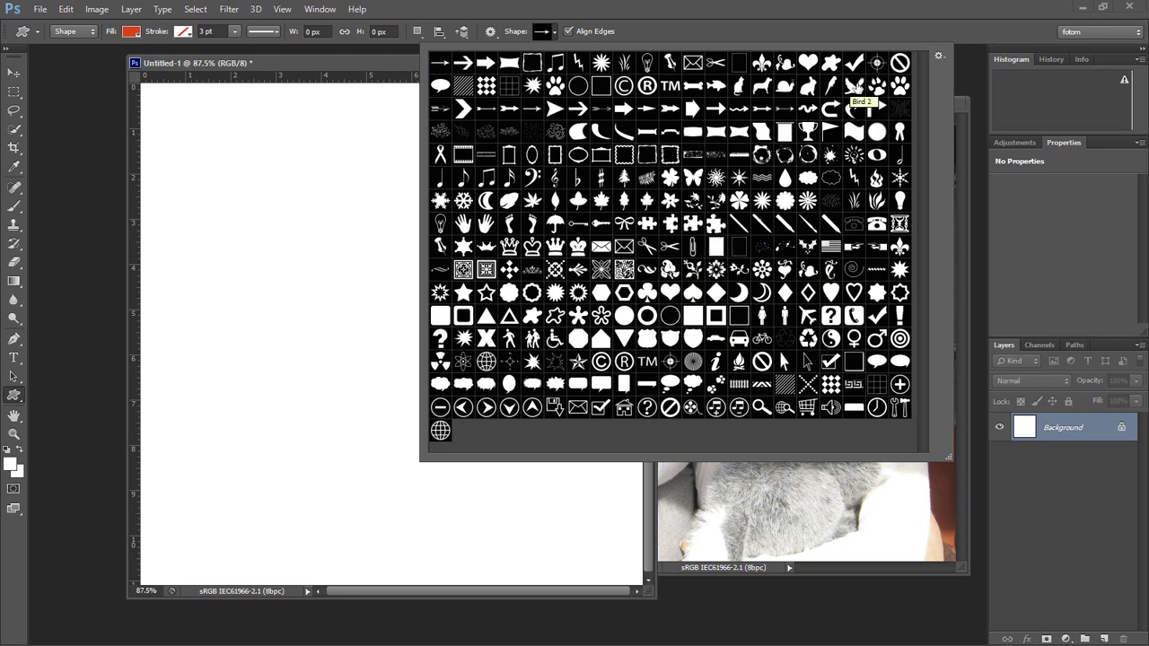
{"action": "left_click", "coordinate": [854, 88]}
{"action": "left_click_drag", "start_coordinate": [224, 149], "coordinate": [527, 456]}
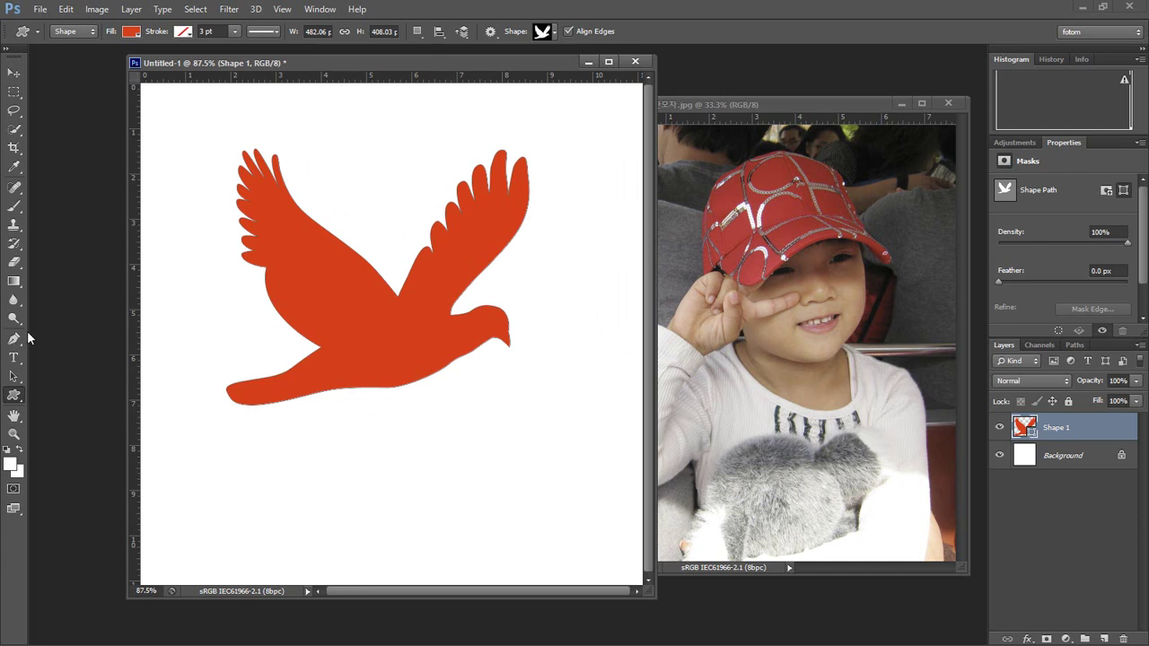
- Draw a red rectangle of about 206 by 138 px below the bird with the Rectangle tool
{"action": "right_click", "coordinate": [16, 400]}
{"action": "left_click", "coordinate": [72, 393]}
{"action": "left_click_drag", "start_coordinate": [395, 428], "coordinate": [524, 515]}
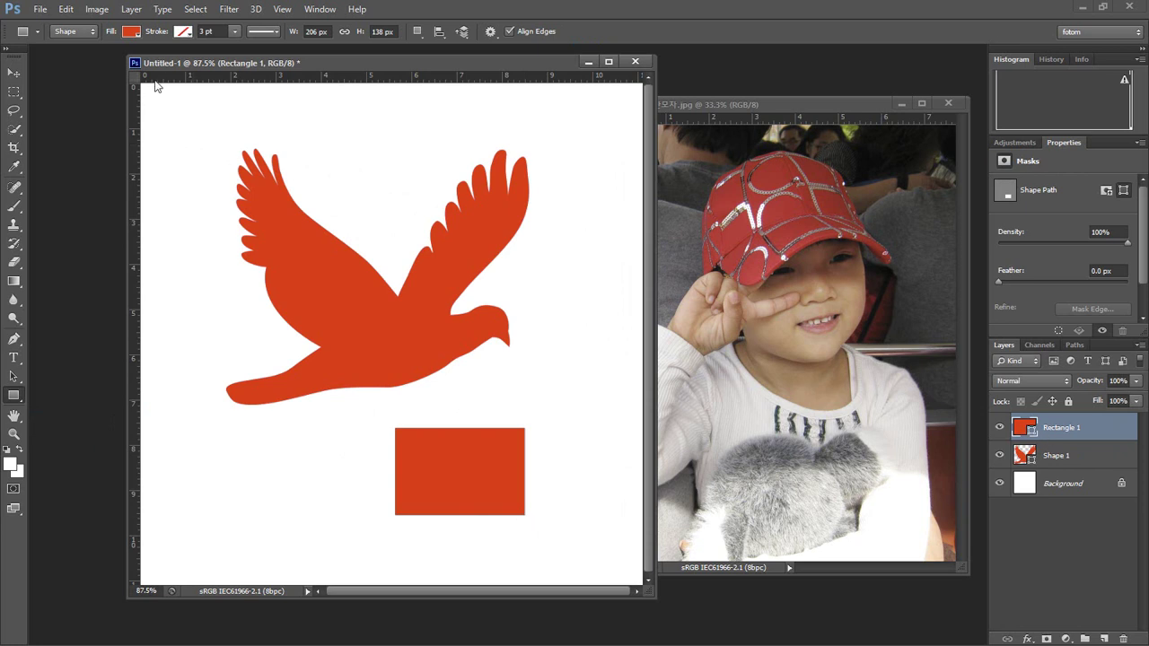
- Give the rectangle a solid black stroke and increase the stroke's width
{"action": "left_click", "coordinate": [184, 34]}
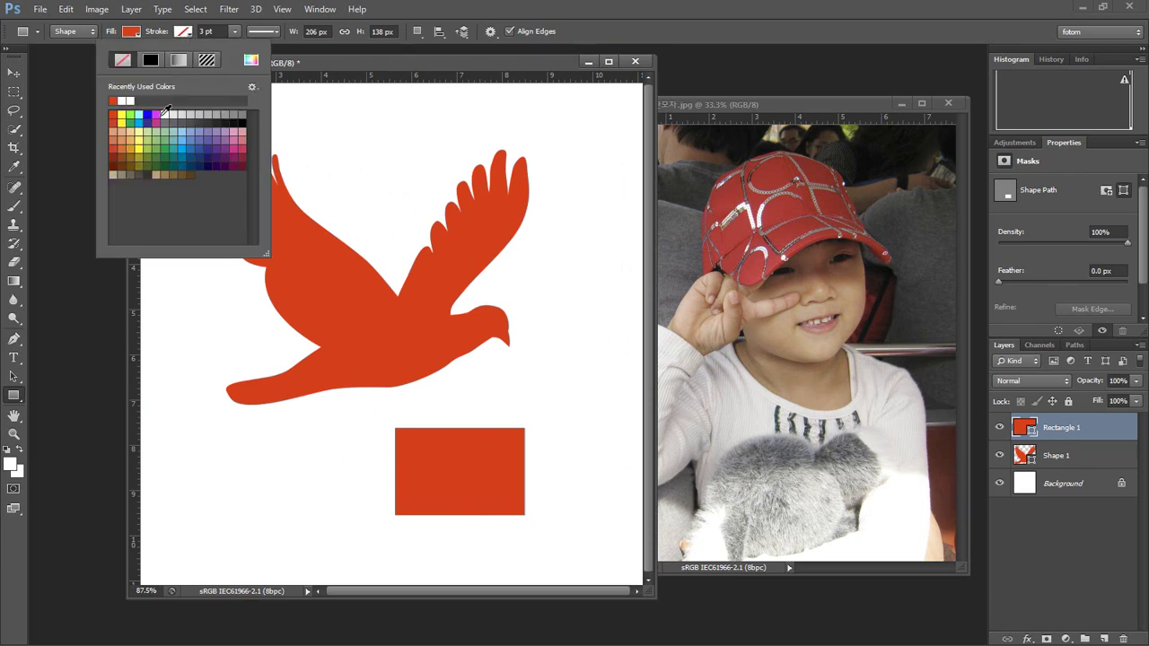
{"action": "left_click", "coordinate": [149, 61]}
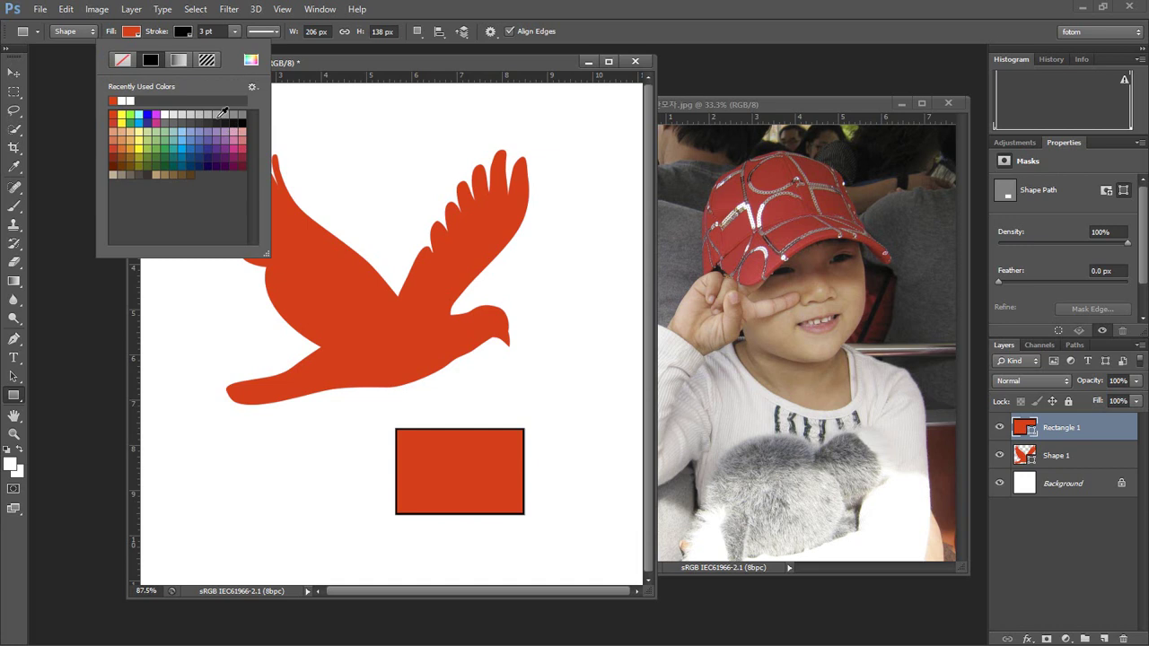
{"action": "left_click_drag", "start_coordinate": [155, 36], "coordinate": [162, 36]}
- Select the bird shape's layer and give it a solid black 3 pt shape stroke
{"action": "left_click", "coordinate": [1102, 461]}
{"action": "left_click", "coordinate": [999, 456]}
{"action": "left_click", "coordinate": [998, 456]}
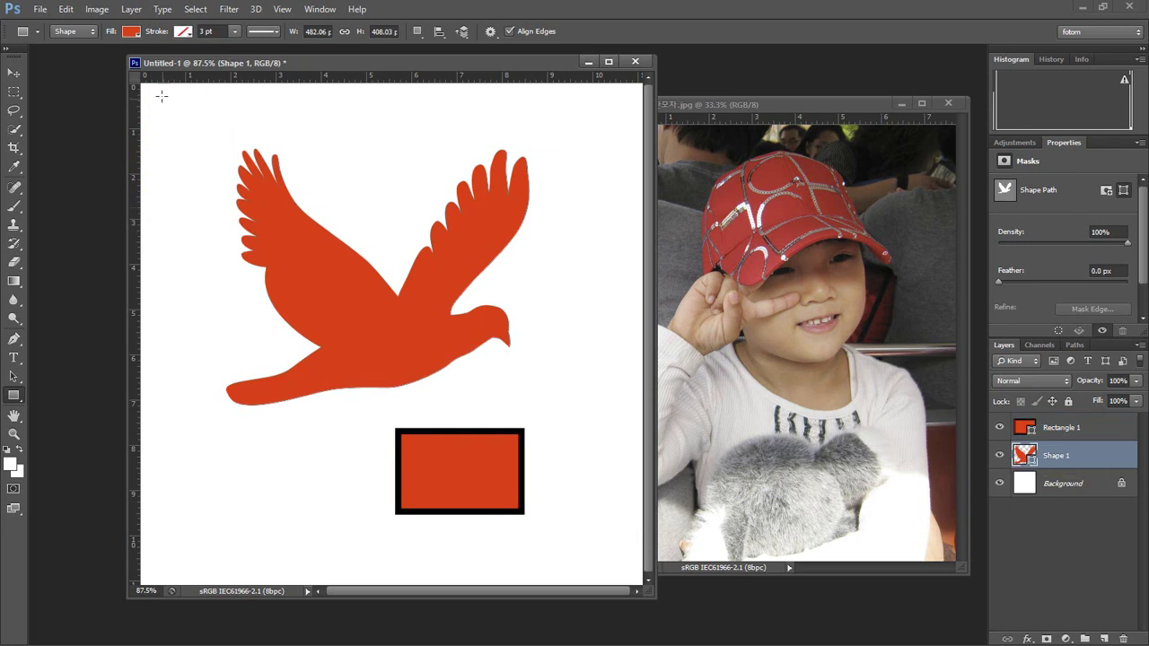
{"action": "left_click", "coordinate": [183, 33]}
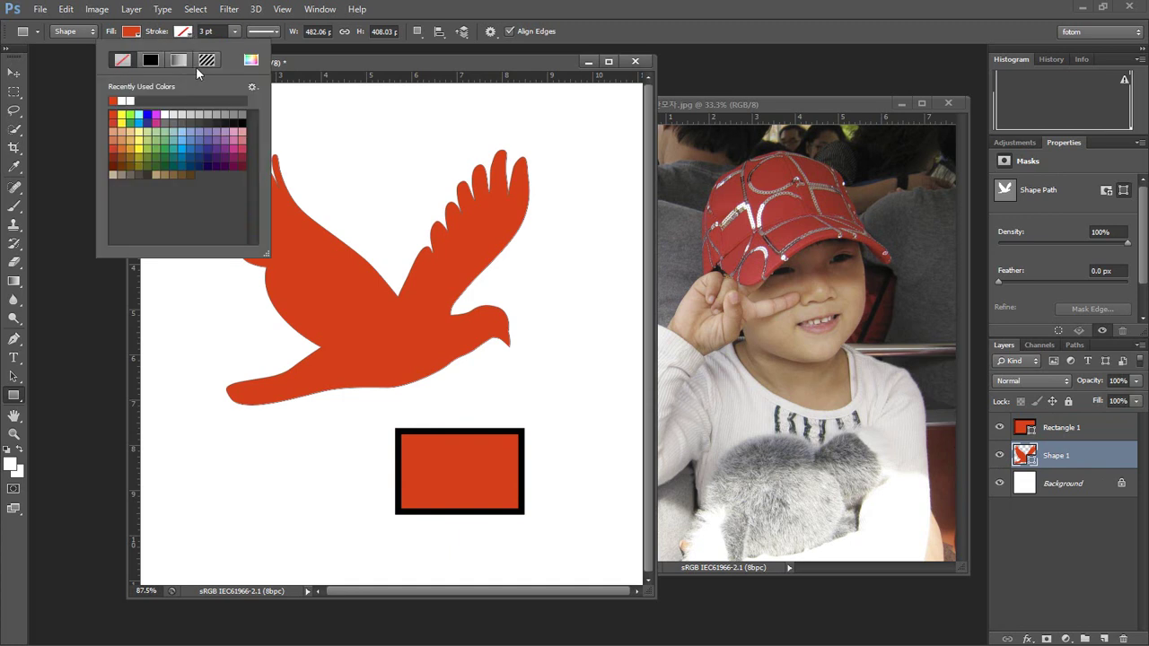
{"action": "left_click", "coordinate": [151, 60]}
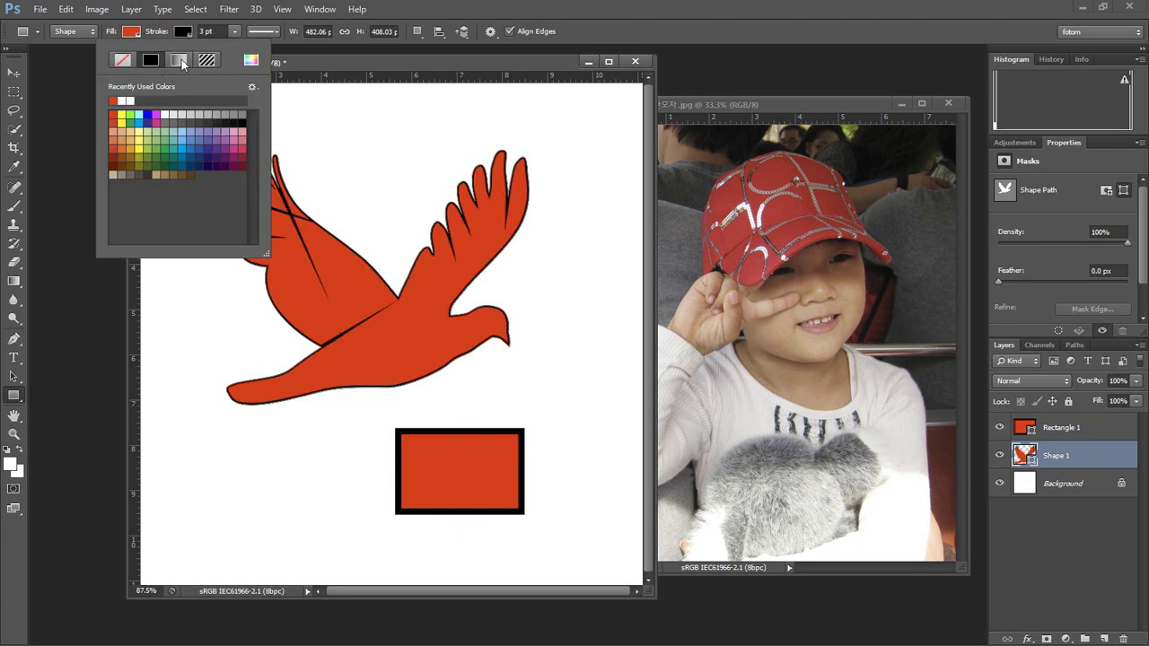
{"action": "left_click", "coordinate": [304, 59]}
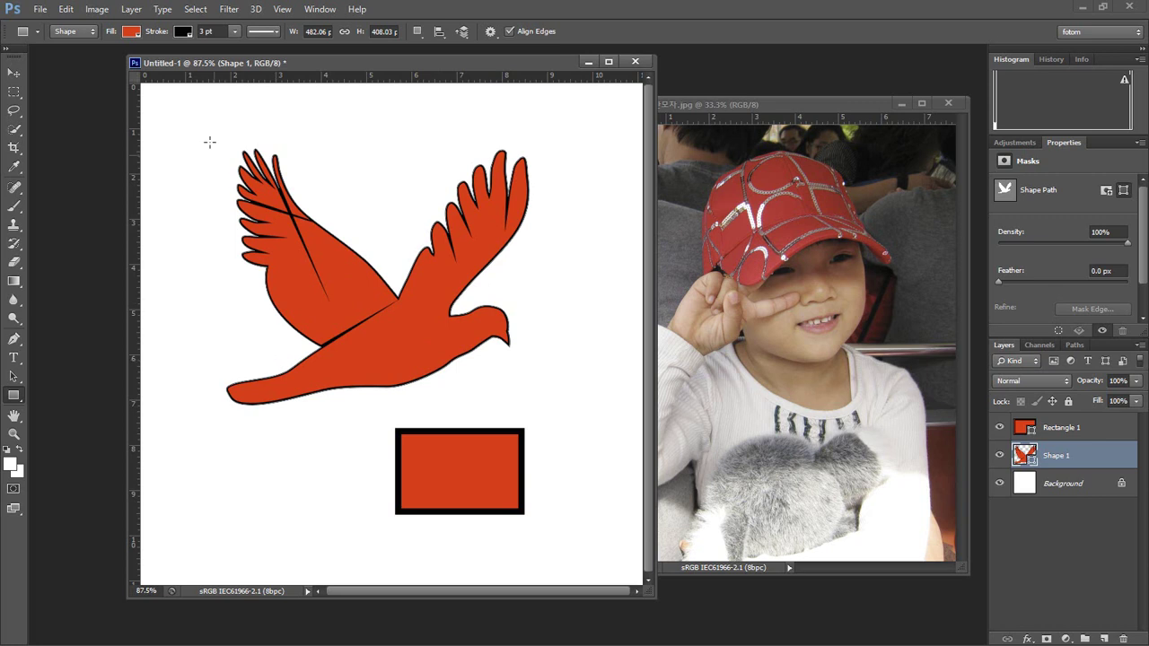
- Set the bird's shape stroke back to none
{"action": "left_click", "coordinate": [183, 33]}
{"action": "left_click", "coordinate": [131, 63]}
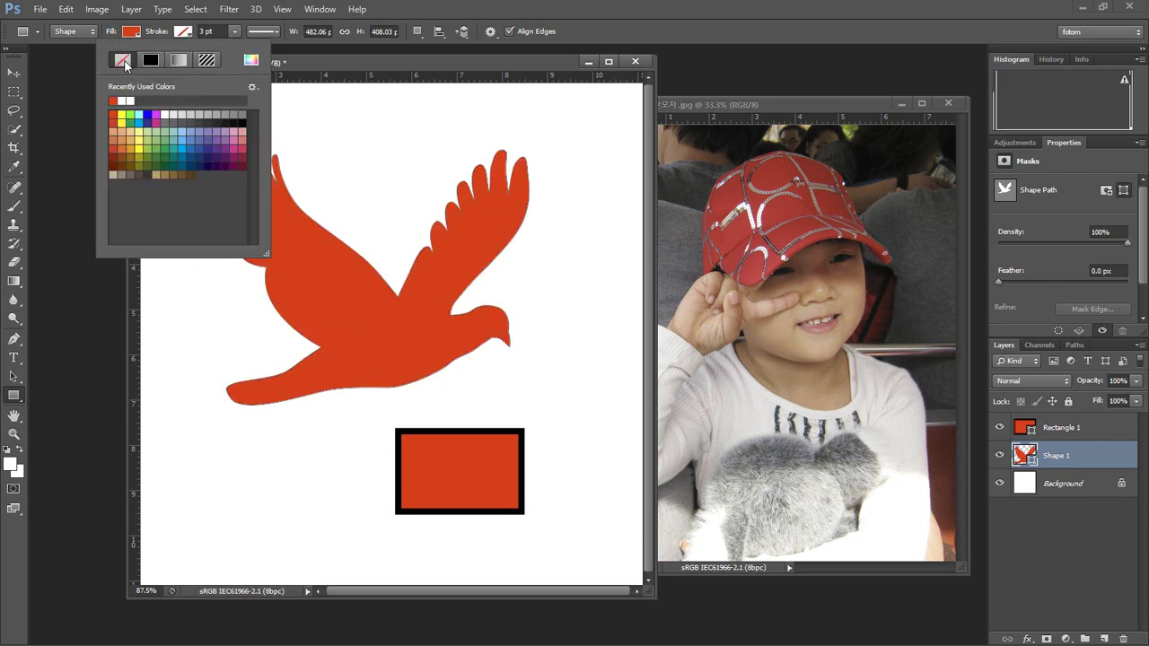
{"action": "left_click", "coordinate": [335, 71]}
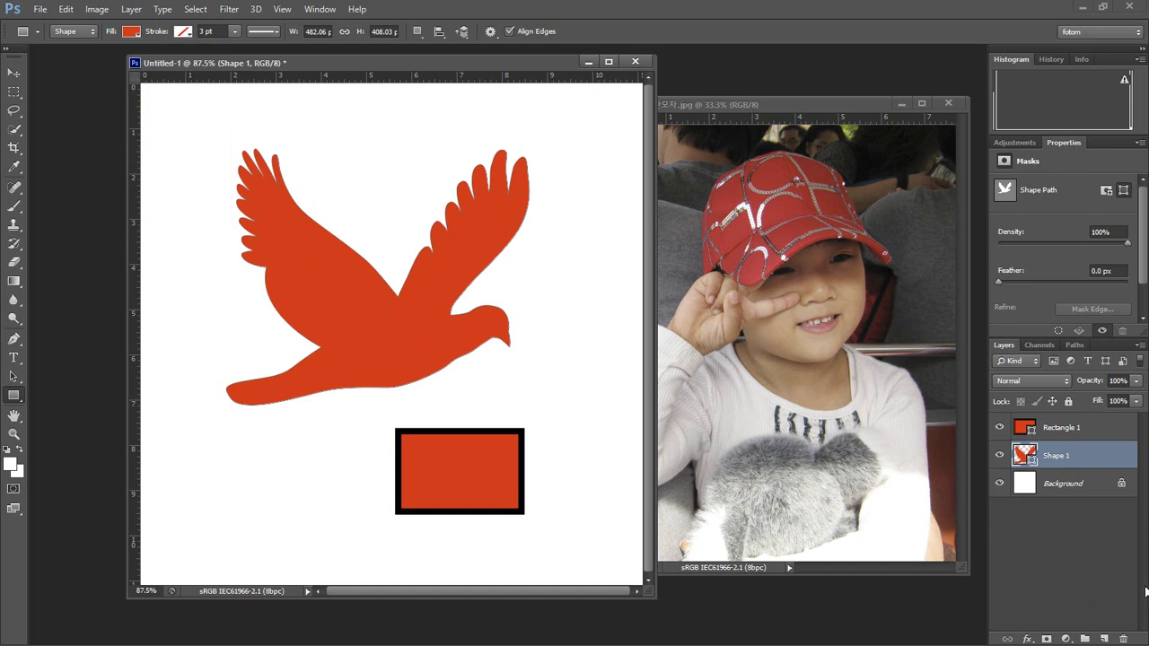
- Add a Stroke layer style to the bird shape's layer and raise its size to 13 px
{"action": "left_click", "coordinate": [1027, 638]}
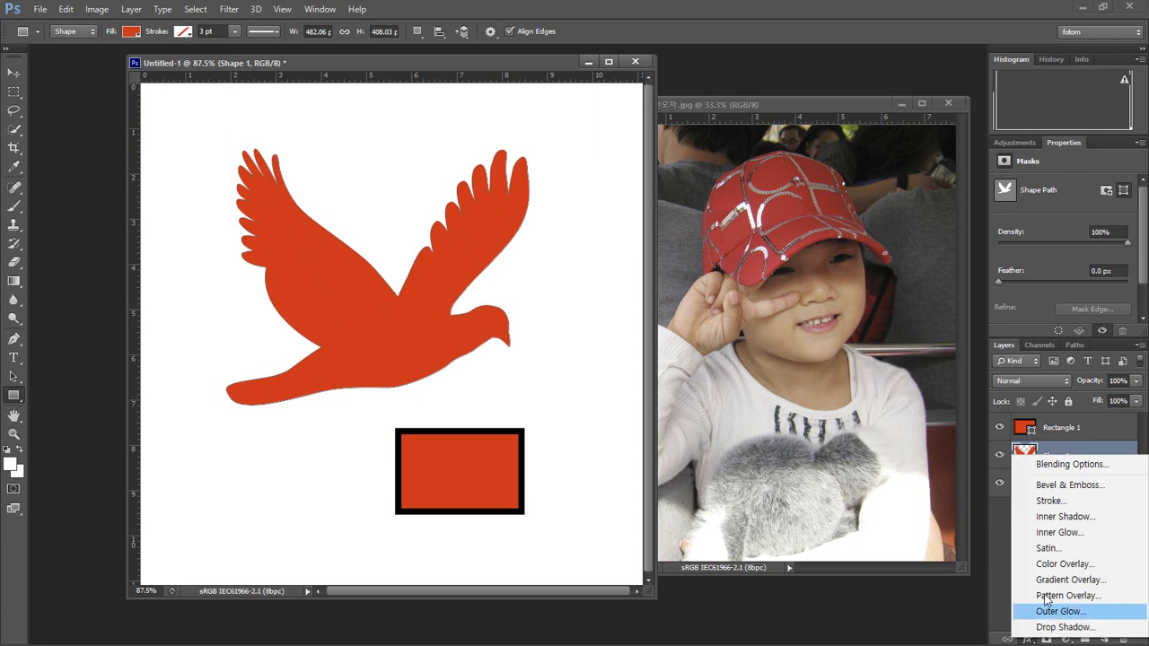
{"action": "left_click", "coordinate": [1074, 501]}
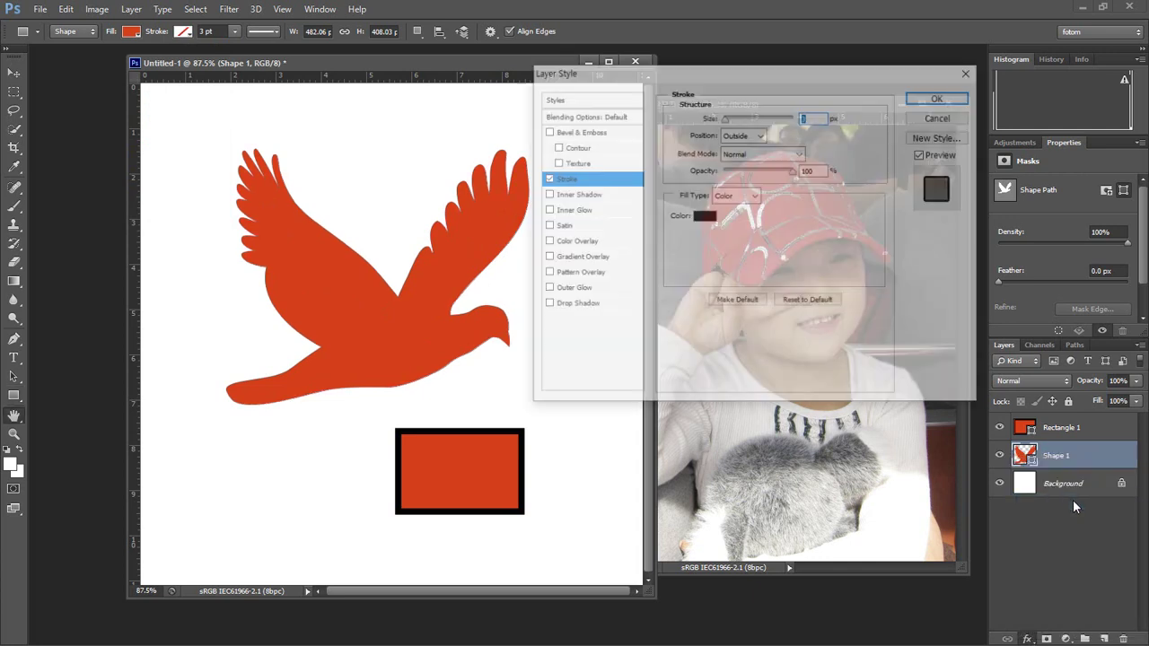
{"action": "left_click_drag", "start_coordinate": [832, 72], "coordinate": [840, 68]}
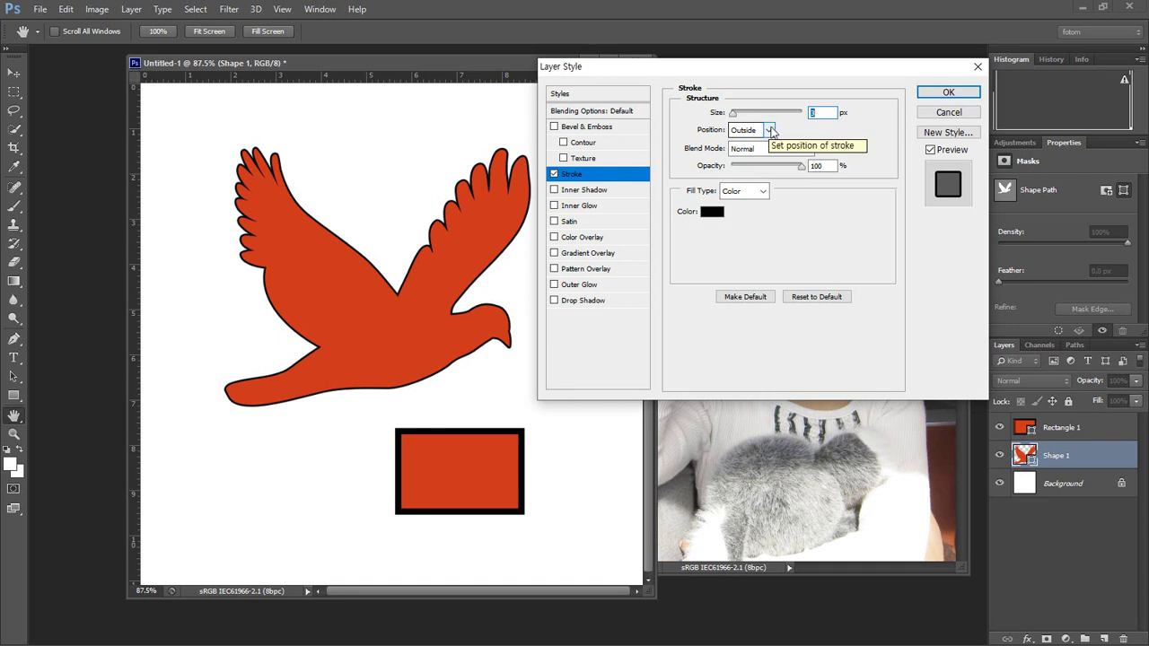
{"action": "left_click_drag", "start_coordinate": [733, 114], "coordinate": [738, 114]}
- Try the Inside and Center positions for the bird's stroke effect, ending on Outside
{"action": "left_click", "coordinate": [756, 131]}
{"action": "left_click", "coordinate": [756, 154]}
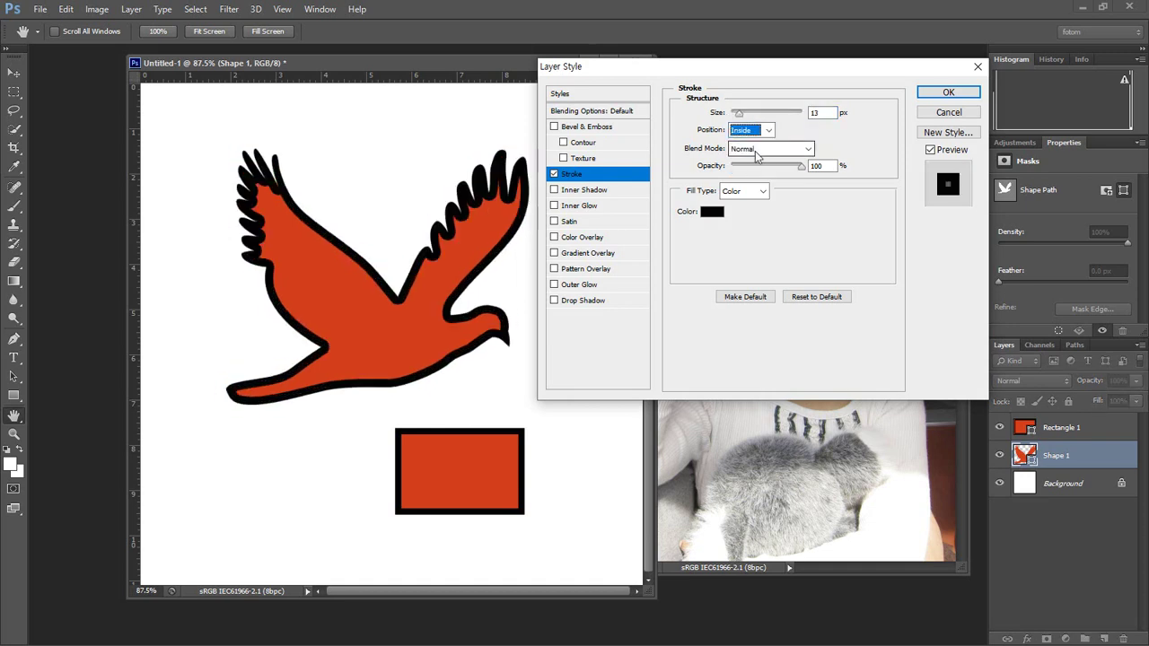
{"action": "left_click", "coordinate": [757, 131]}
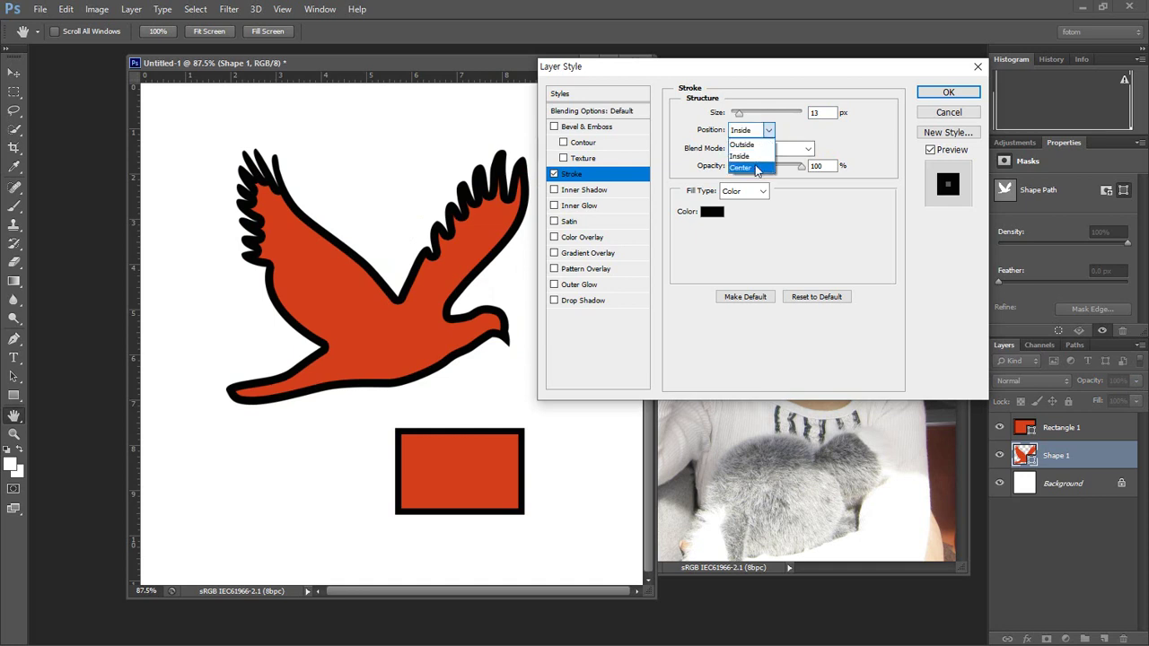
{"action": "left_click", "coordinate": [756, 168]}
{"action": "left_click", "coordinate": [767, 131]}
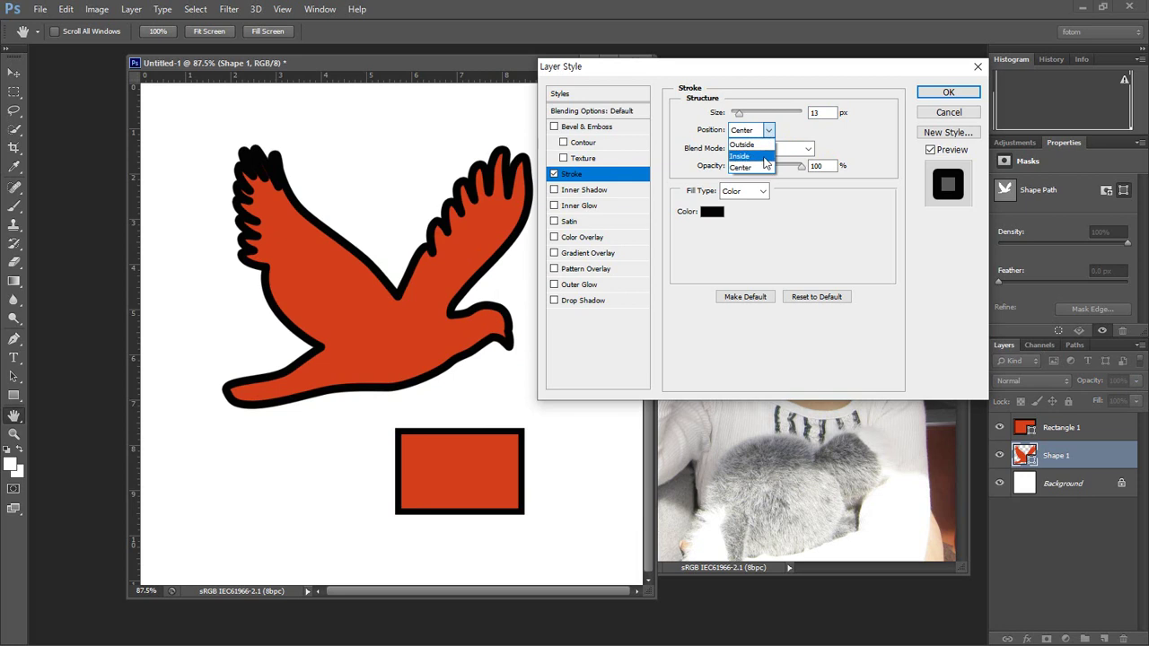
{"action": "left_click", "coordinate": [766, 157]}
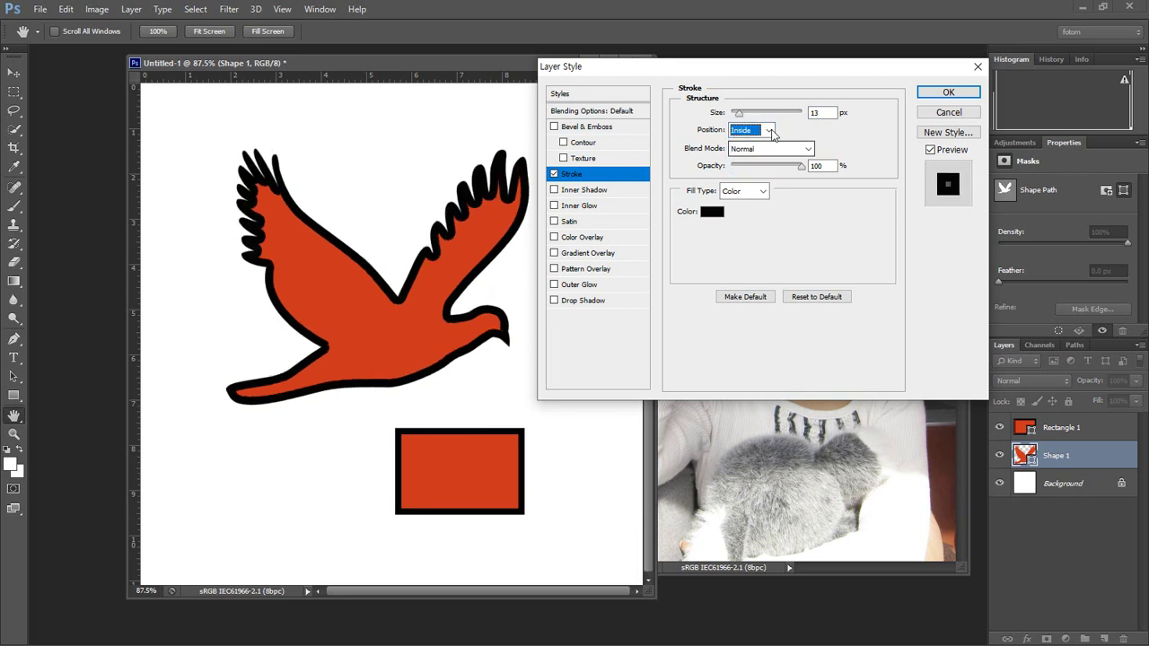
{"action": "left_click", "coordinate": [769, 133]}
{"action": "left_click", "coordinate": [741, 145]}
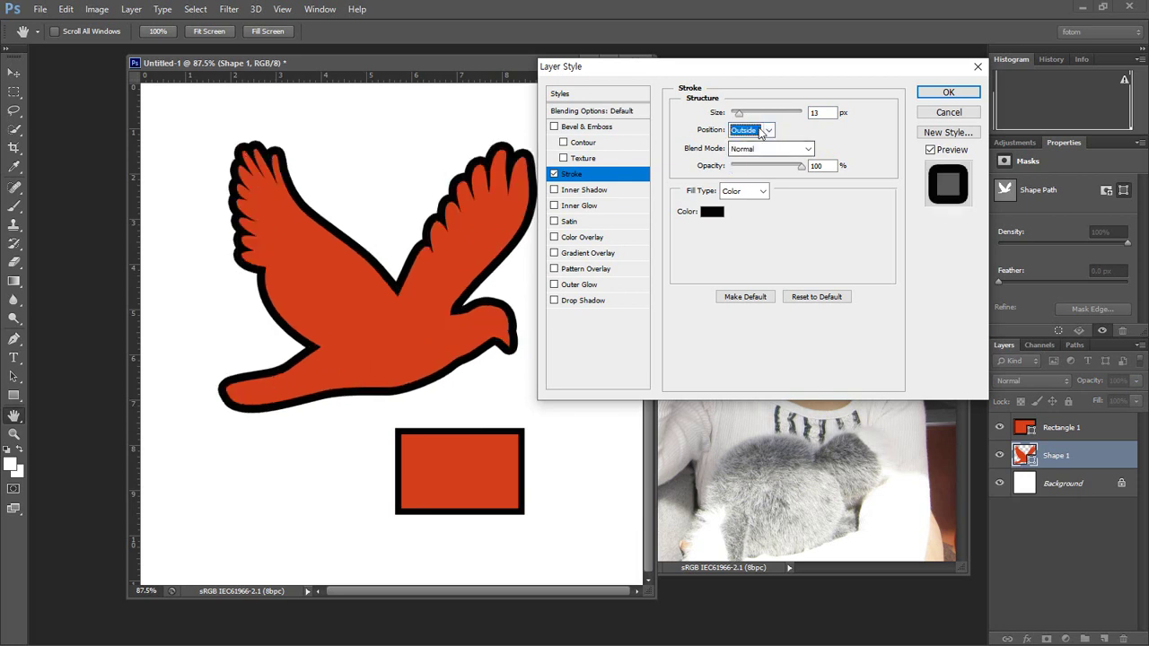
- Reduce the size of the bird's stroke effect to 3 px
{"action": "left_click_drag", "start_coordinate": [739, 114], "coordinate": [734, 116]}
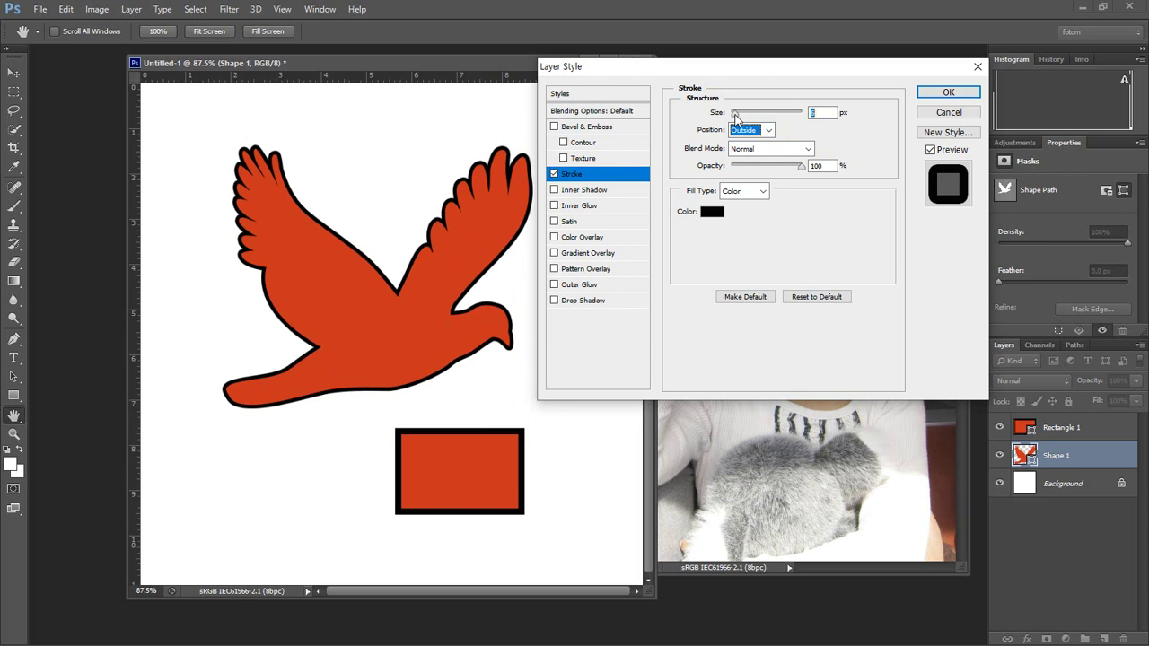
{"action": "left_click", "coordinate": [822, 114]}
{"action": "left_click_drag", "start_coordinate": [803, 72], "coordinate": [809, 72]}
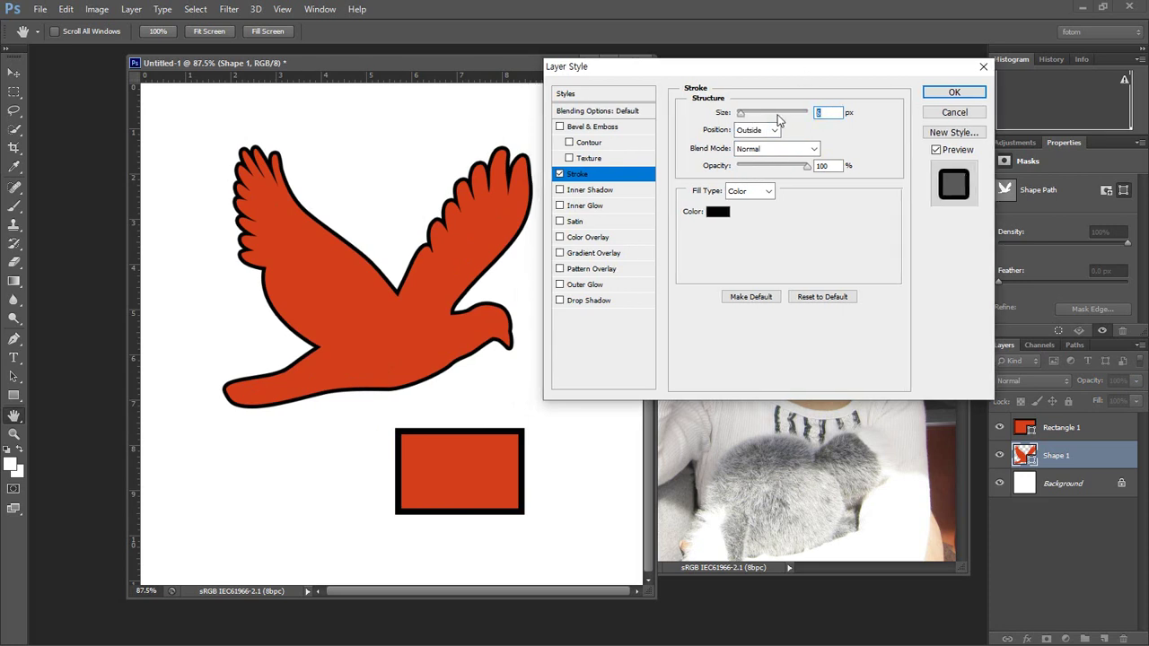
{"action": "type", "text": "3"}
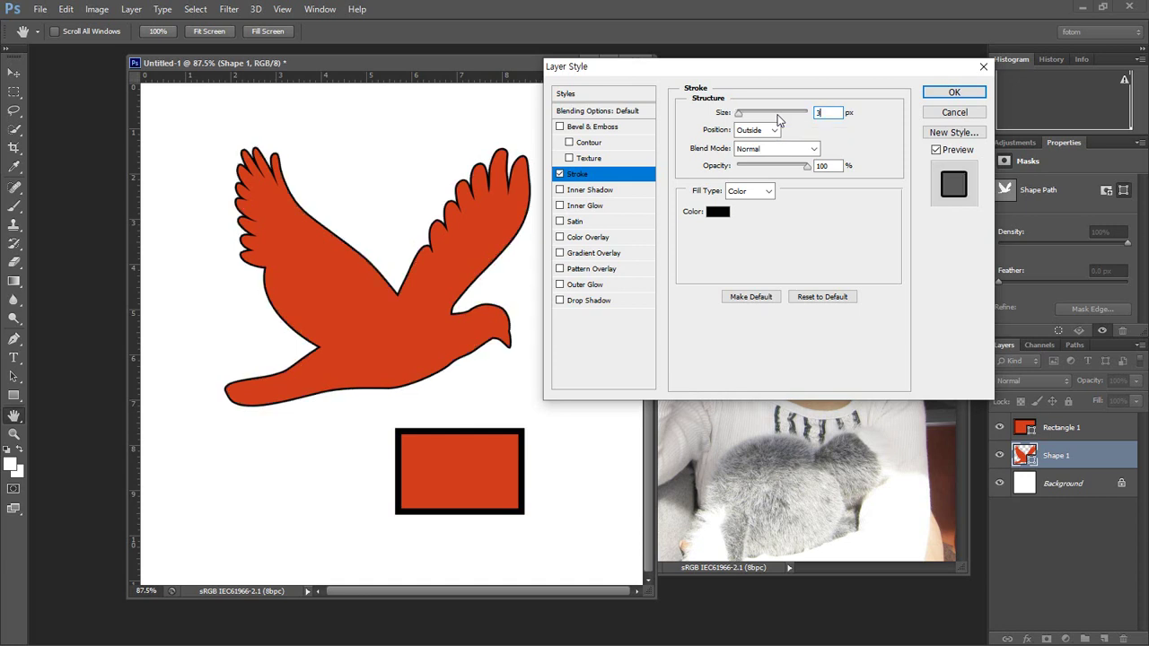
- Change the bird's stroke effect colour to blue #130fb6 and apply the layer style
{"action": "left_click", "coordinate": [717, 214]}
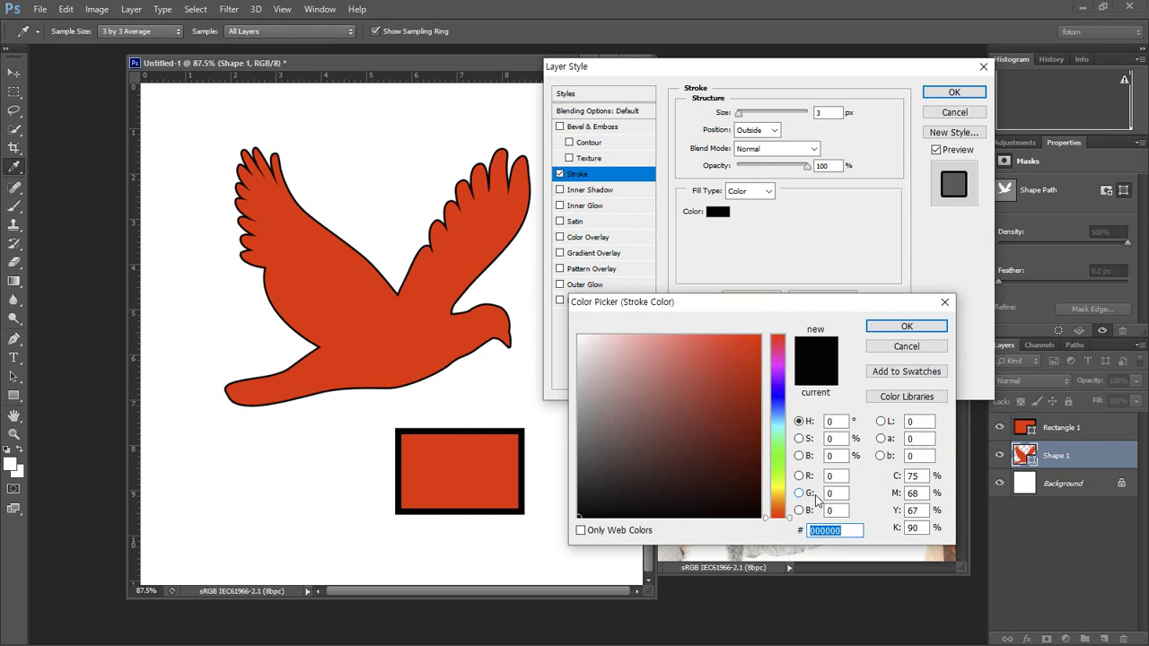
{"action": "left_click", "coordinate": [777, 394]}
{"action": "left_click", "coordinate": [745, 386]}
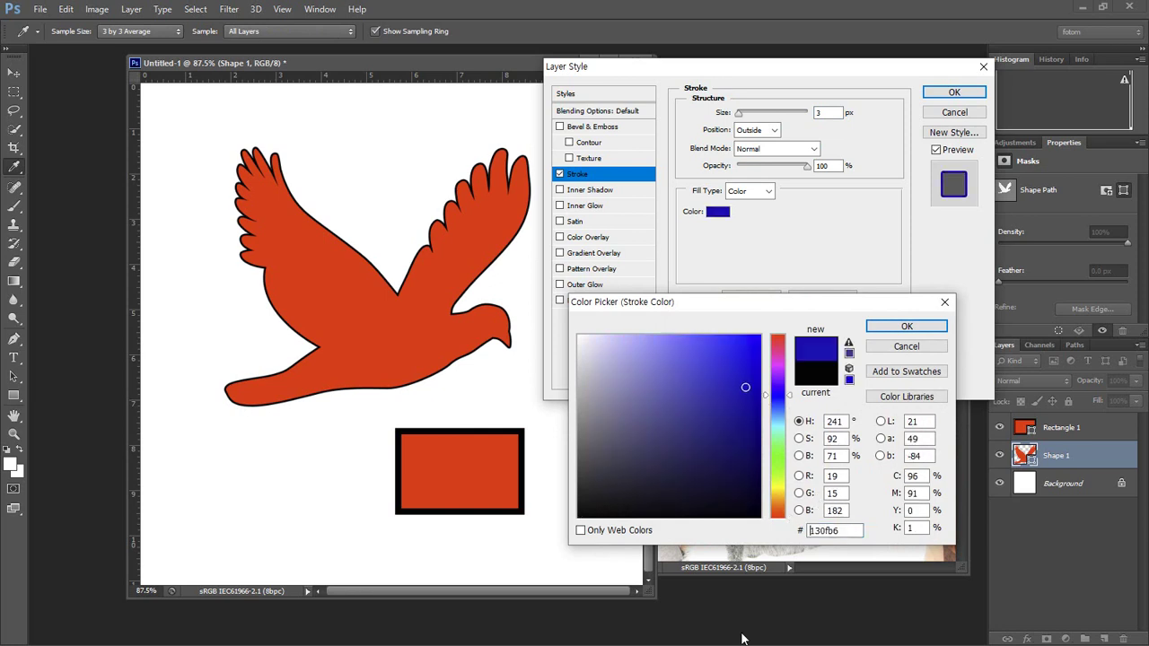
{"action": "double_click", "coordinate": [839, 532]}
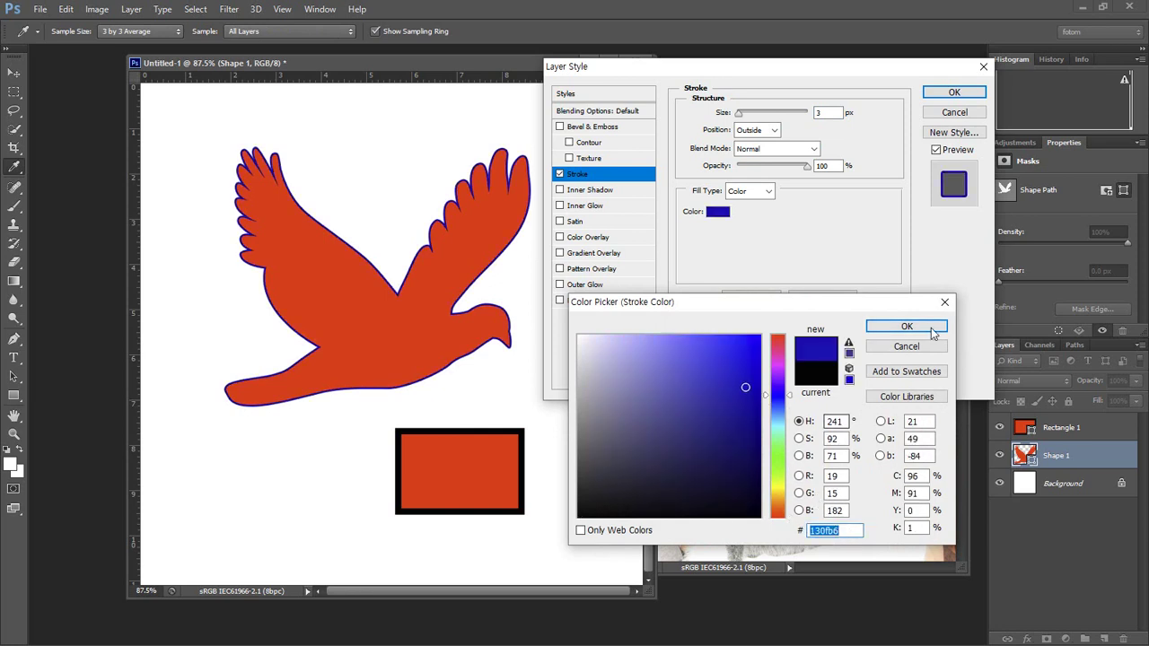
{"action": "left_click", "coordinate": [883, 327]}
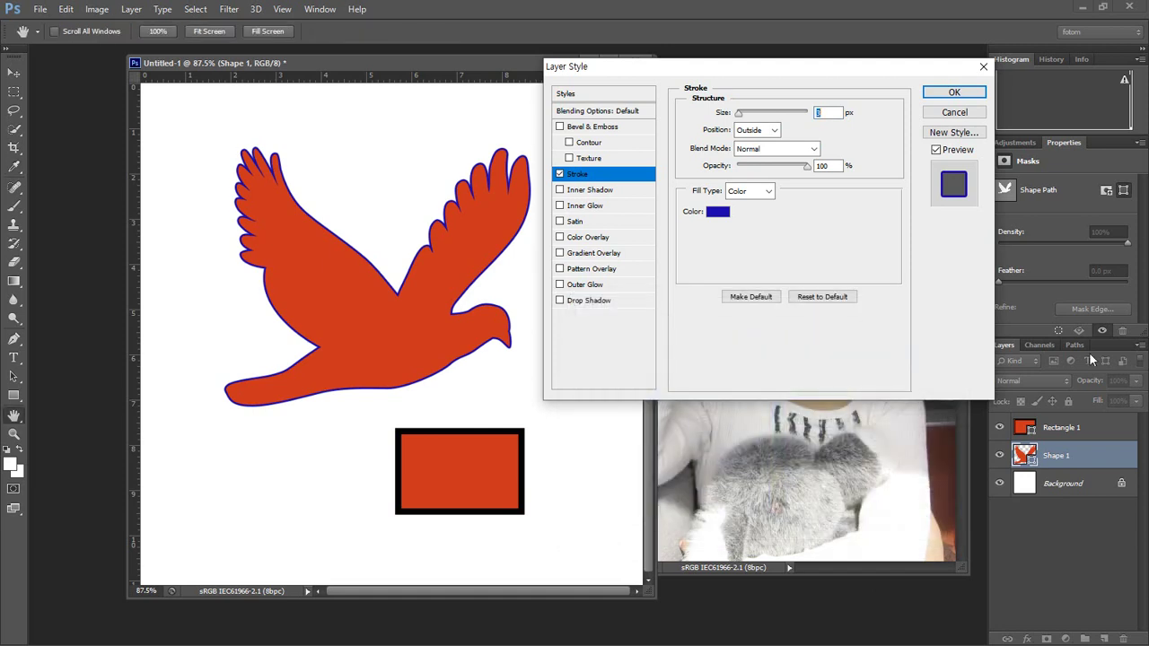
{"action": "left_click", "coordinate": [980, 97]}
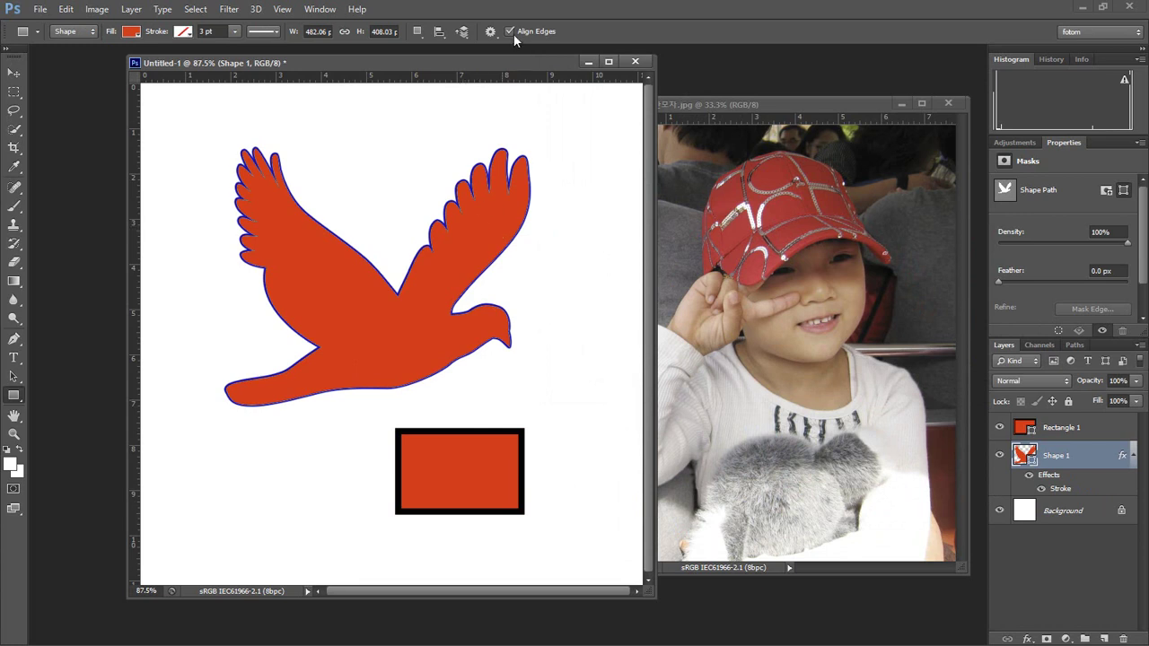
- Switch to the Custom Shape tool and choose the solid round seal shape with a serrated edge
{"action": "left_click_drag", "start_coordinate": [13, 394], "coordinate": [89, 463]}
{"action": "left_click", "coordinate": [555, 34]}
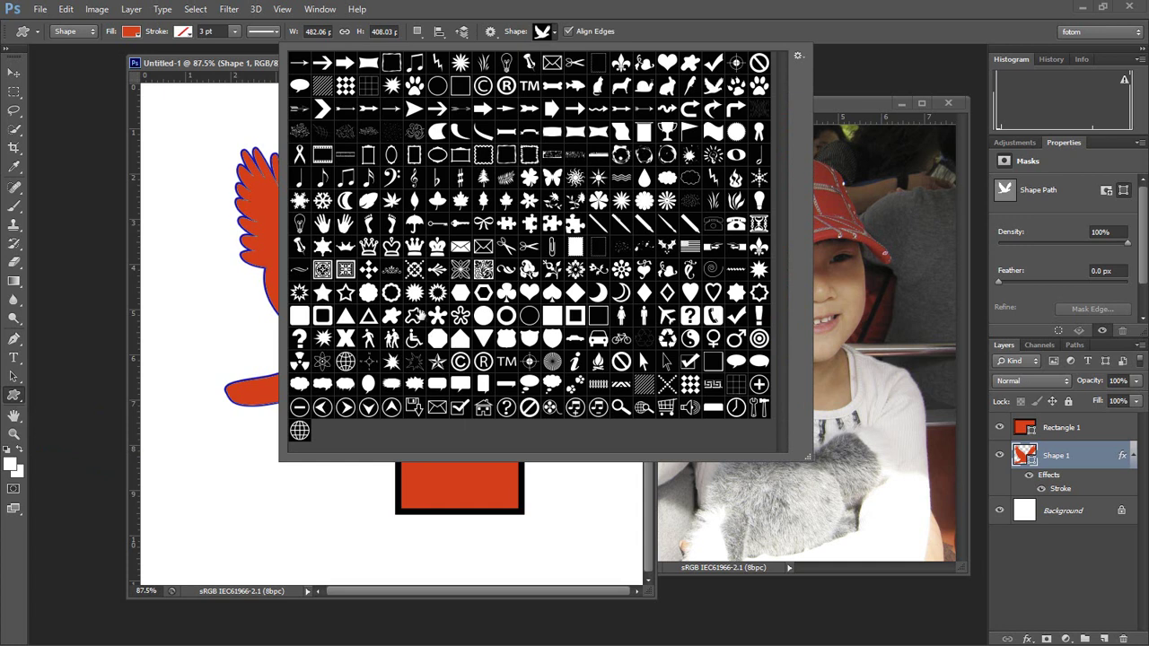
{"action": "left_click", "coordinate": [415, 294]}
{"action": "left_click", "coordinate": [141, 154]}
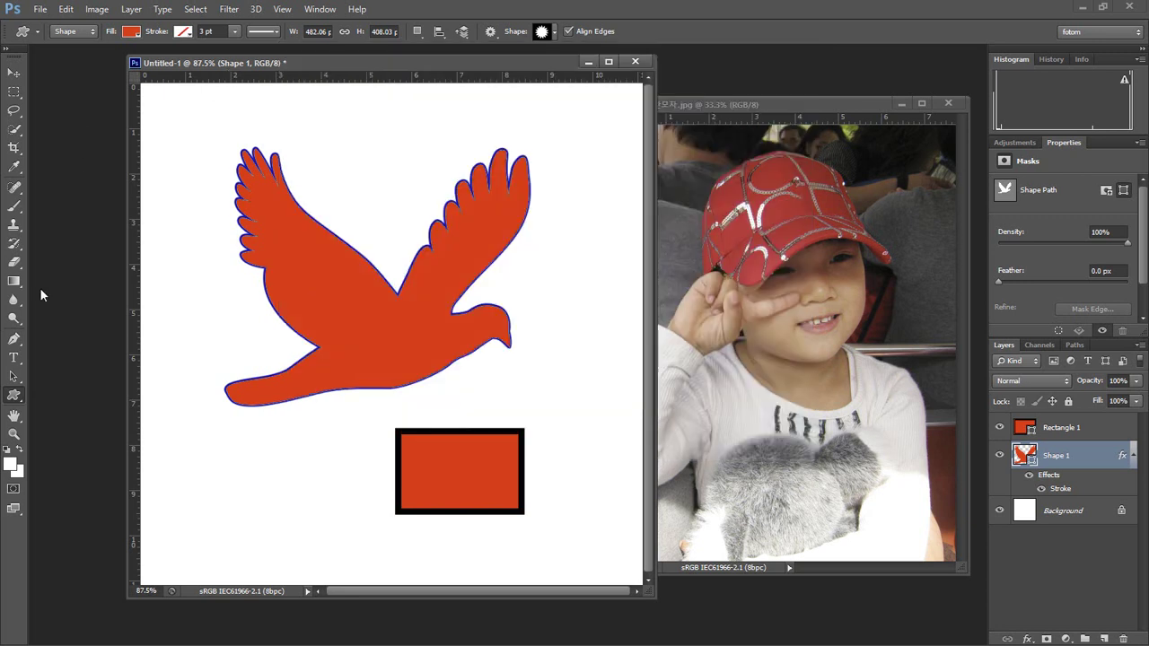
{"action": "right_click", "coordinate": [19, 396]}
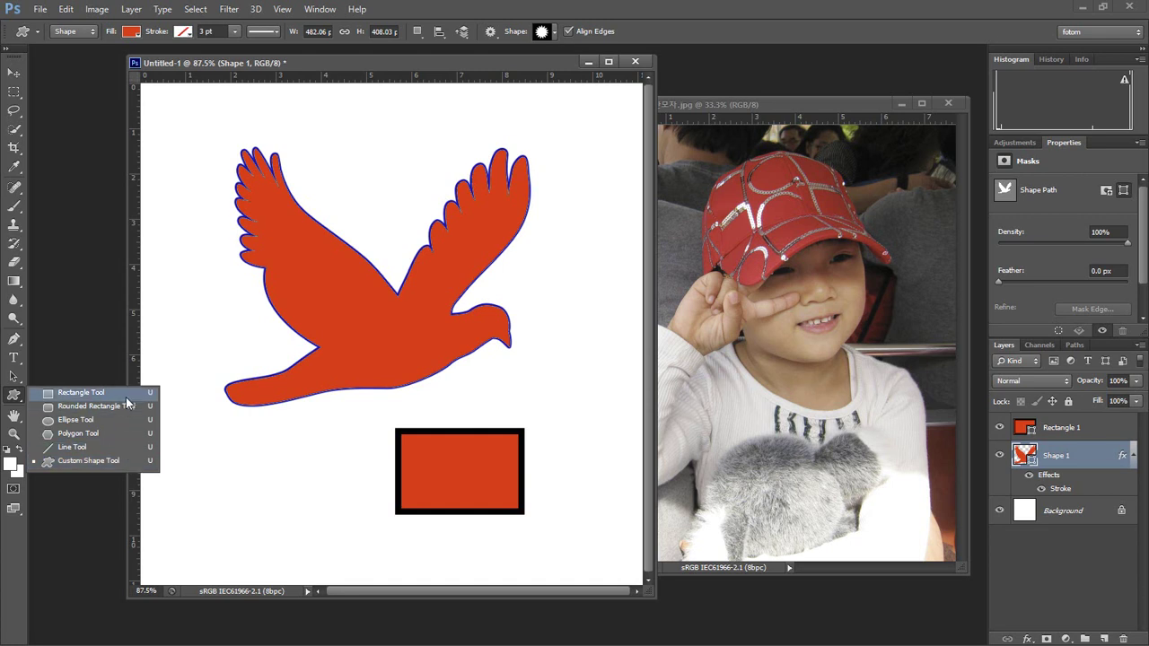
{"action": "left_click", "coordinate": [335, 61]}
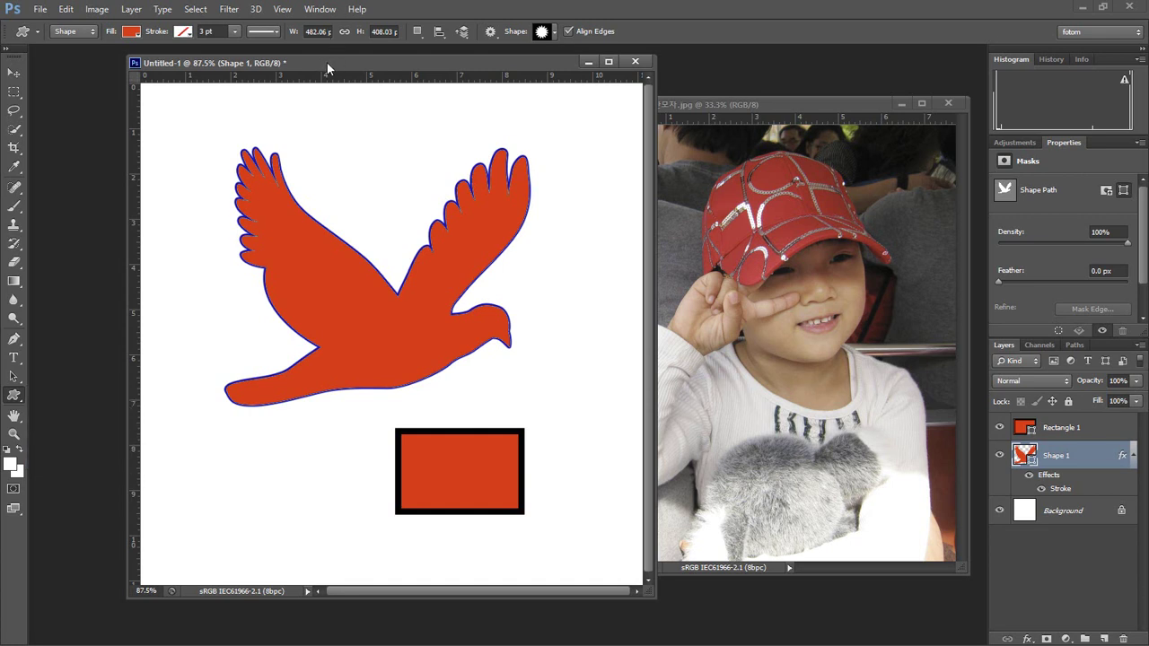
{"action": "left_click_drag", "start_coordinate": [335, 61], "coordinate": [324, 60]}
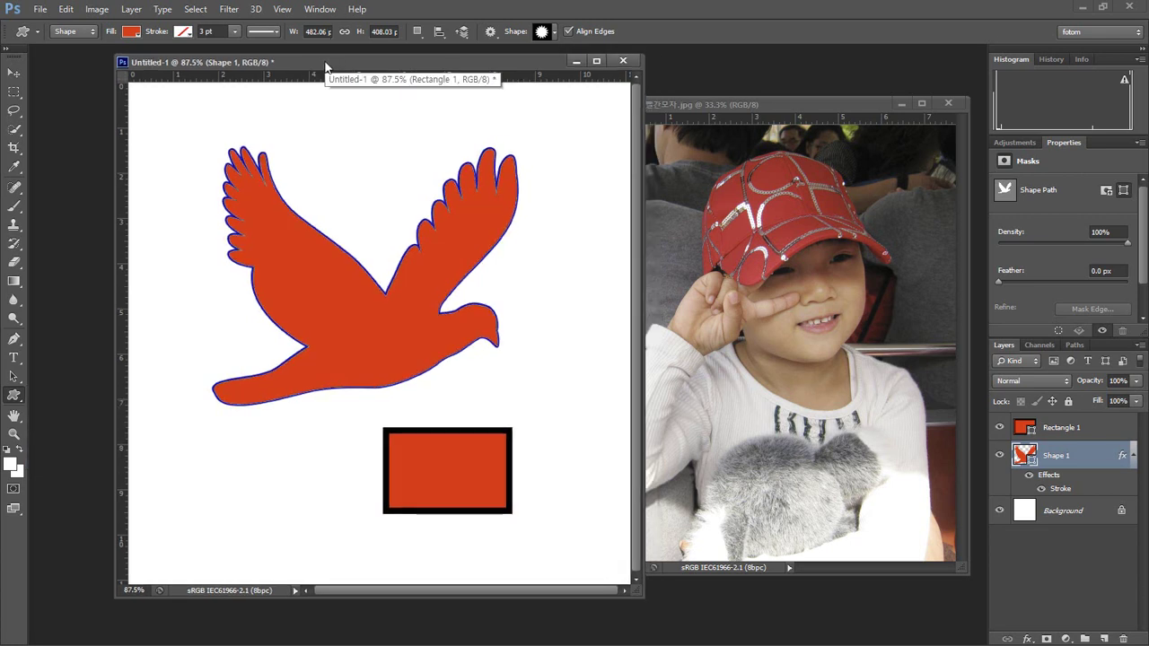